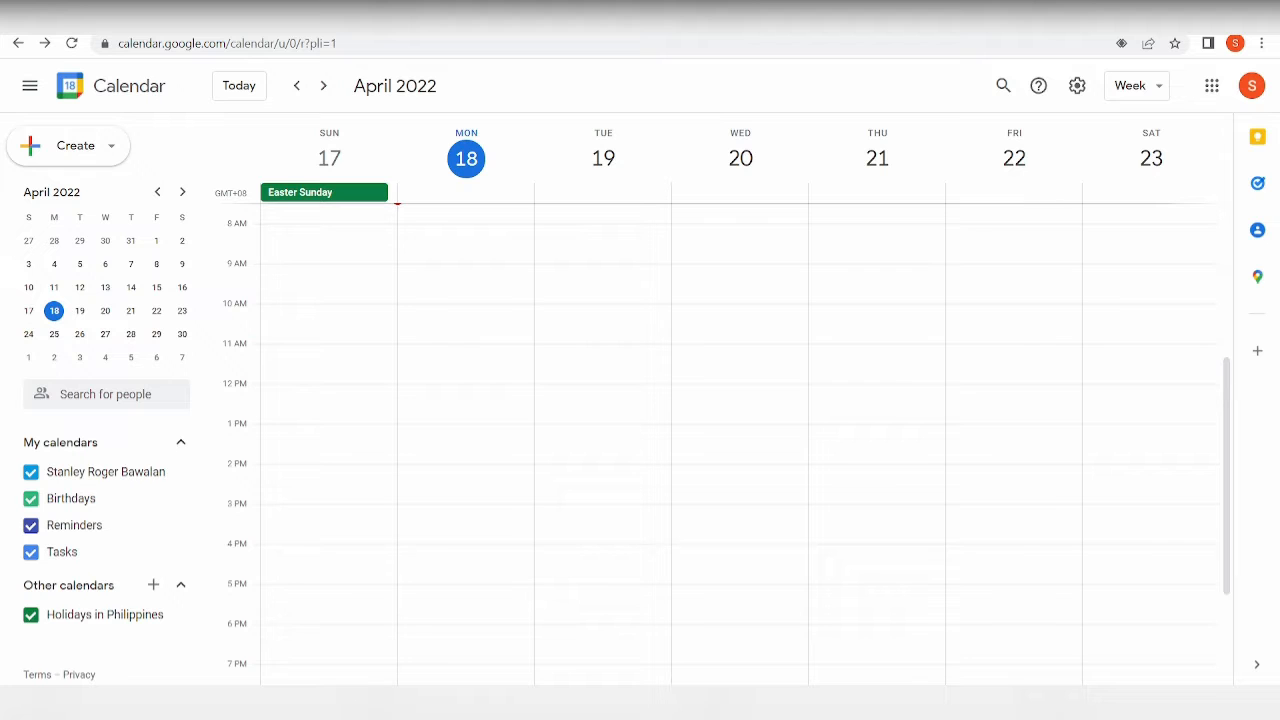
# Start a draft event on Friday 22, then close it without saving.
pyautogui.click(966, 301)
pyautogui.click(419, 511)
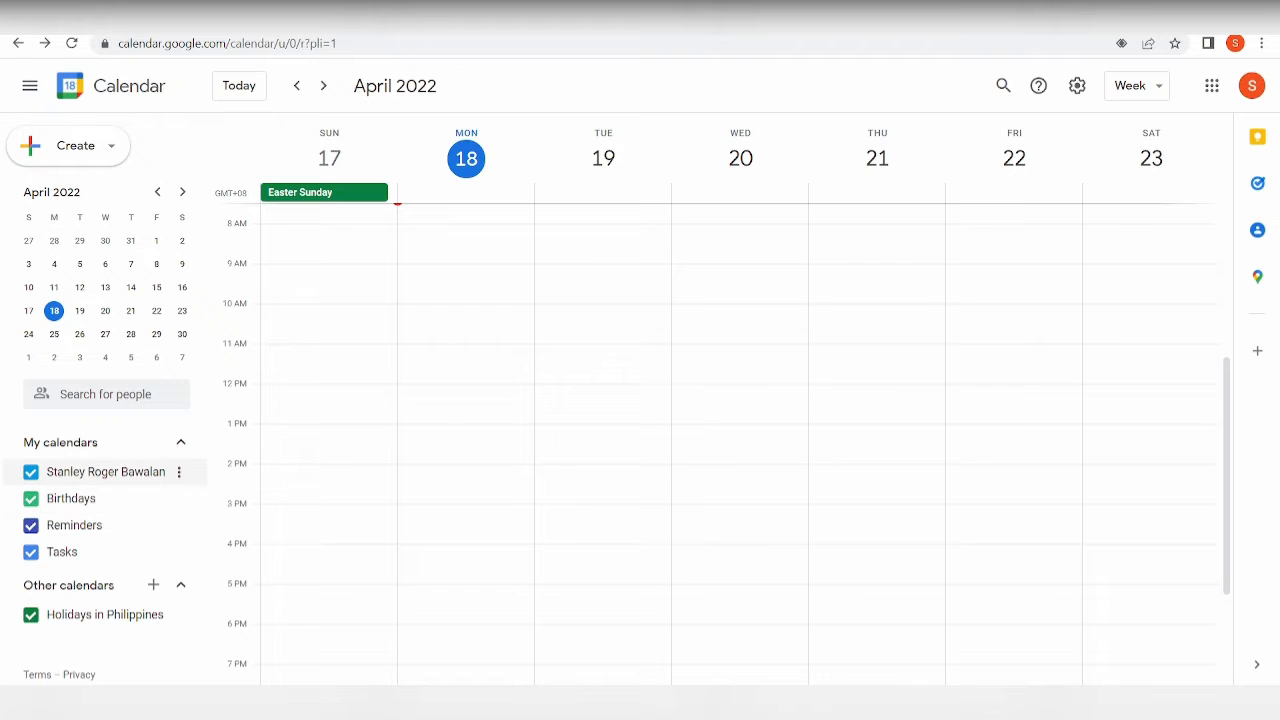
pyautogui.scroll(3, 740, 450)
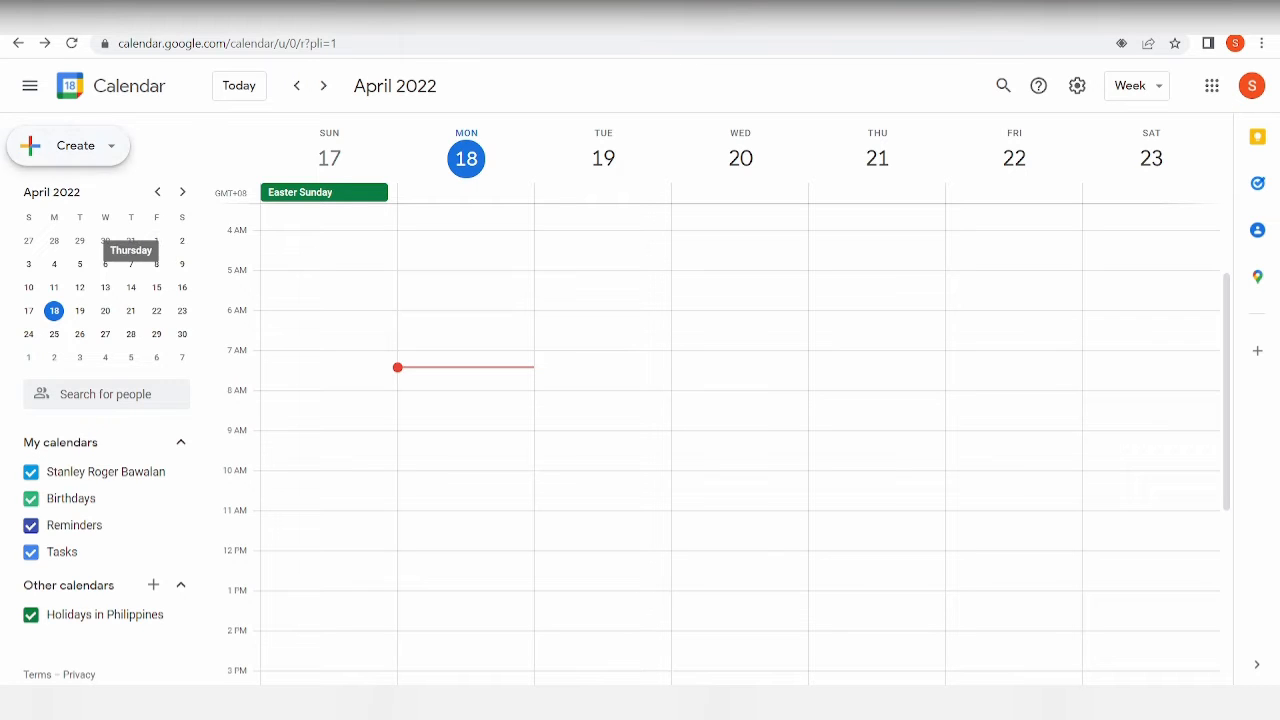
# Open the Create new calendar form from the Other calendars add menu.
pyautogui.click(106, 143)
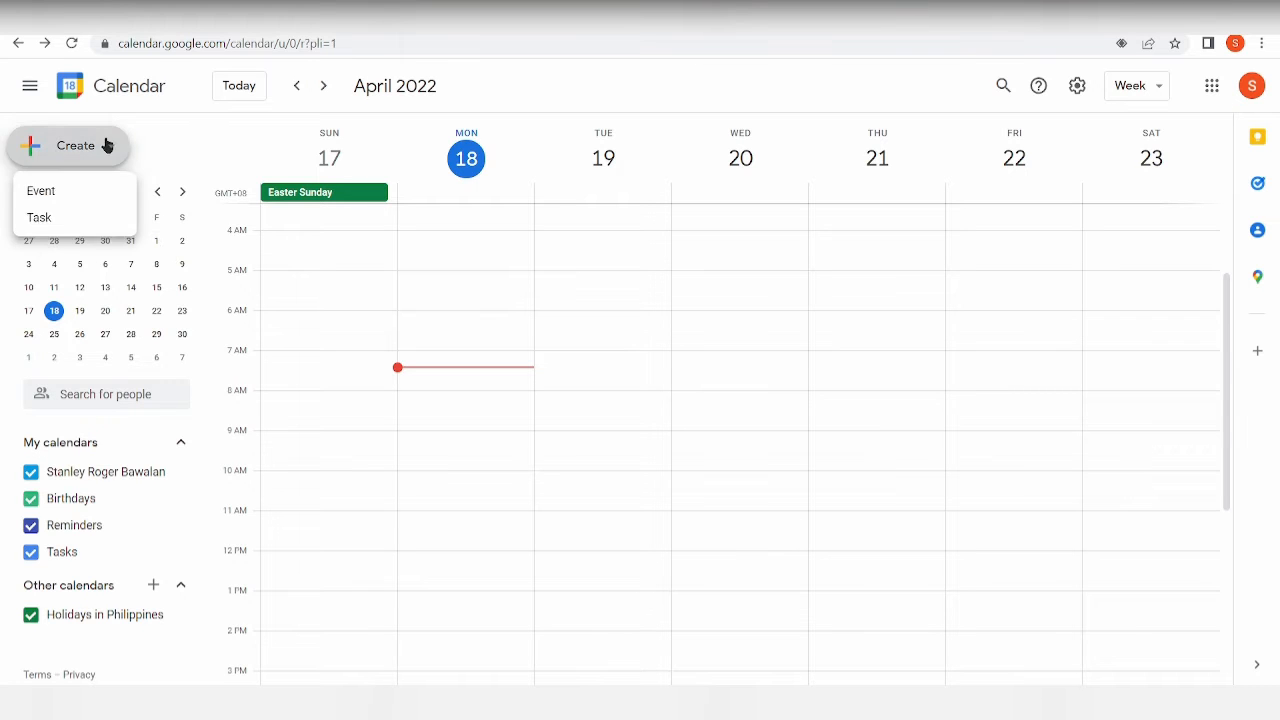
pyautogui.click(243, 139)
pyautogui.click(153, 587)
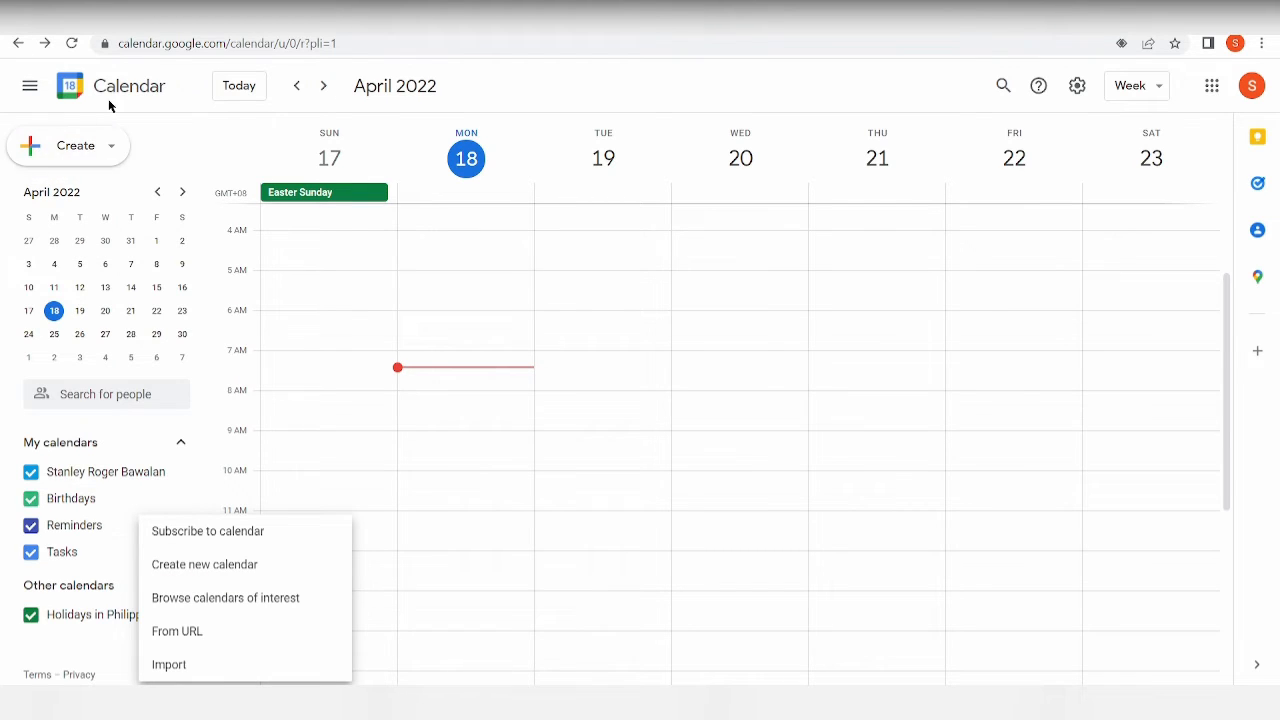
pyautogui.click(195, 584)
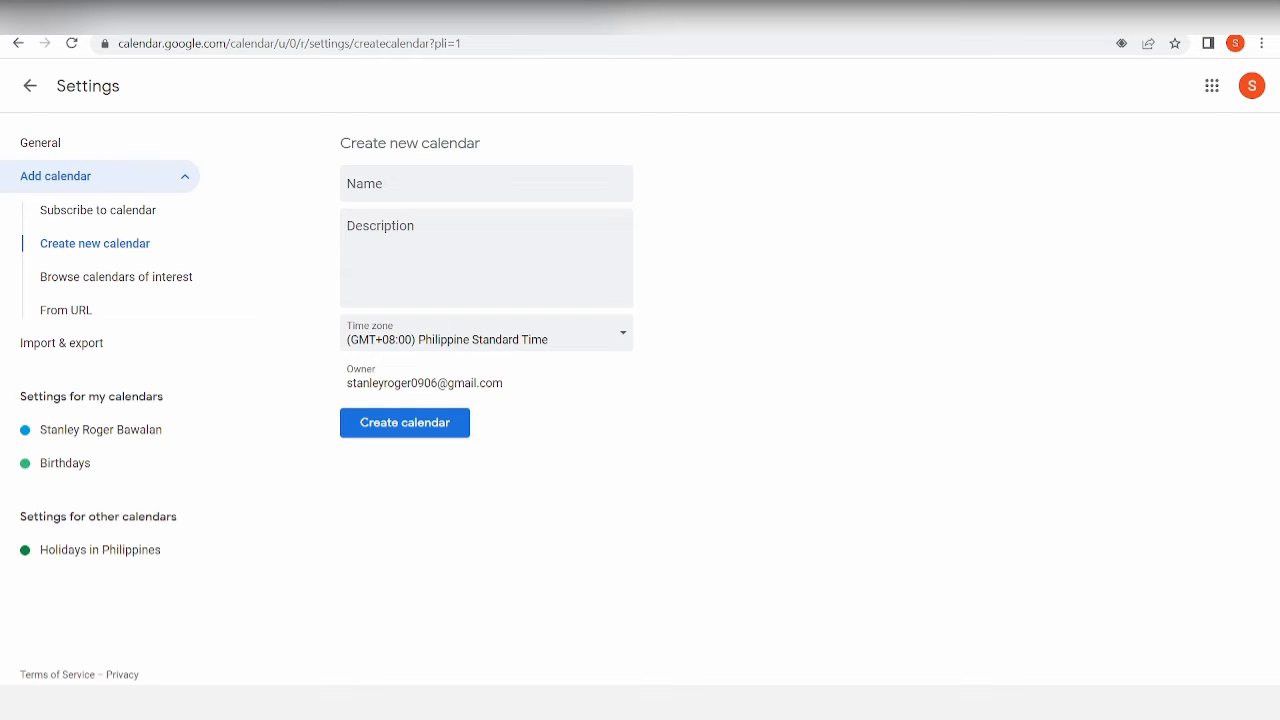
# Create the 'Work Life' calendar described as 'A calendar for work' and return to the calendar view.
pyautogui.click(428, 182)
pyautogui.write('Work Life')
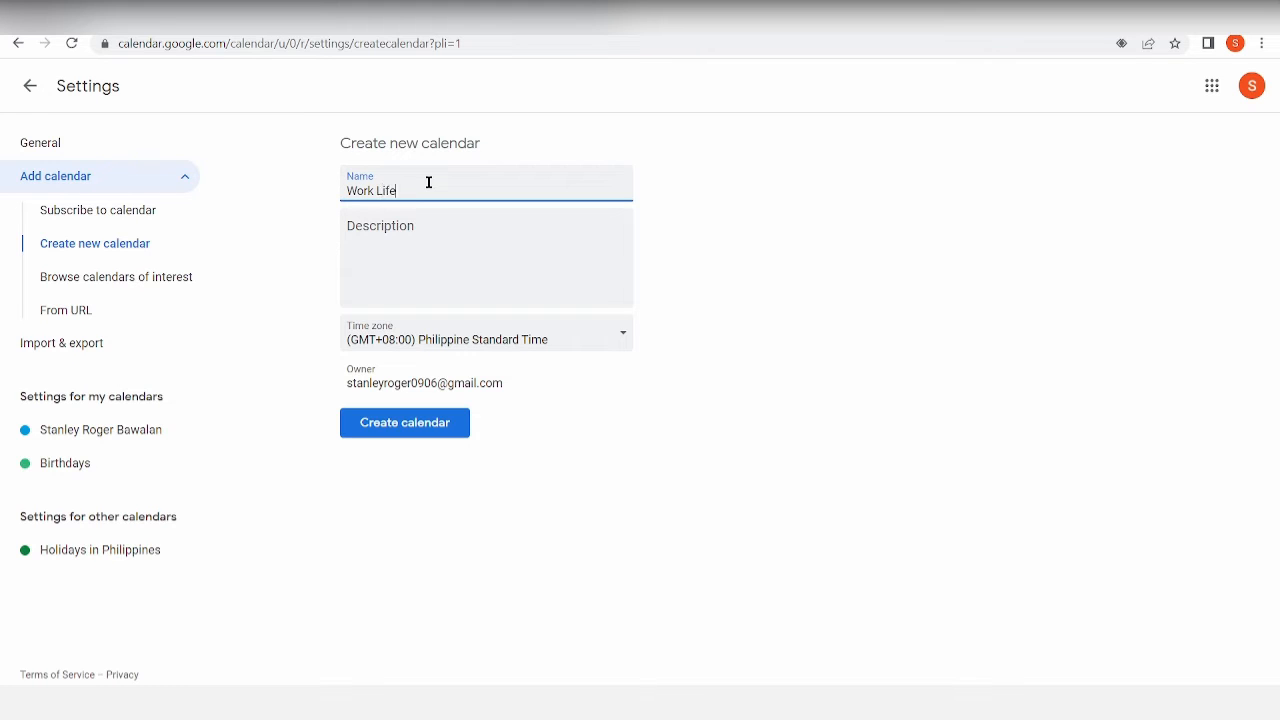
pyautogui.click(478, 224)
pyautogui.write('A calendar for work')
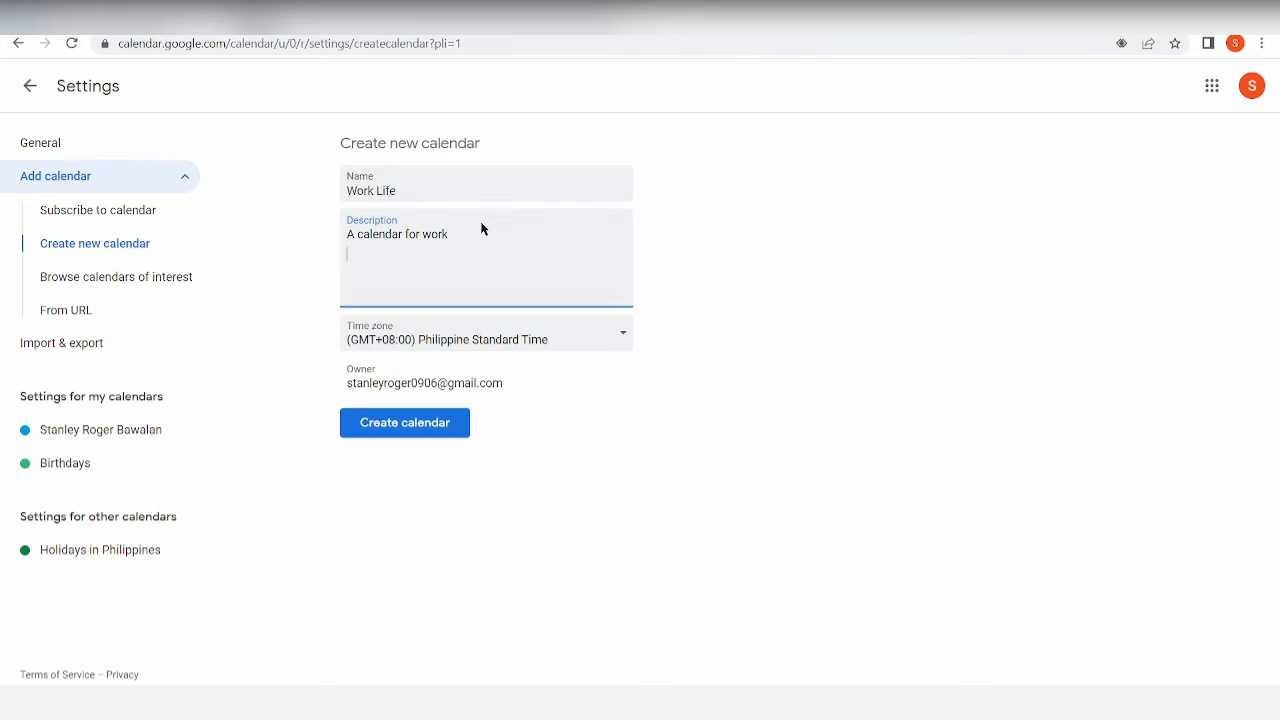
pyautogui.click(466, 432)
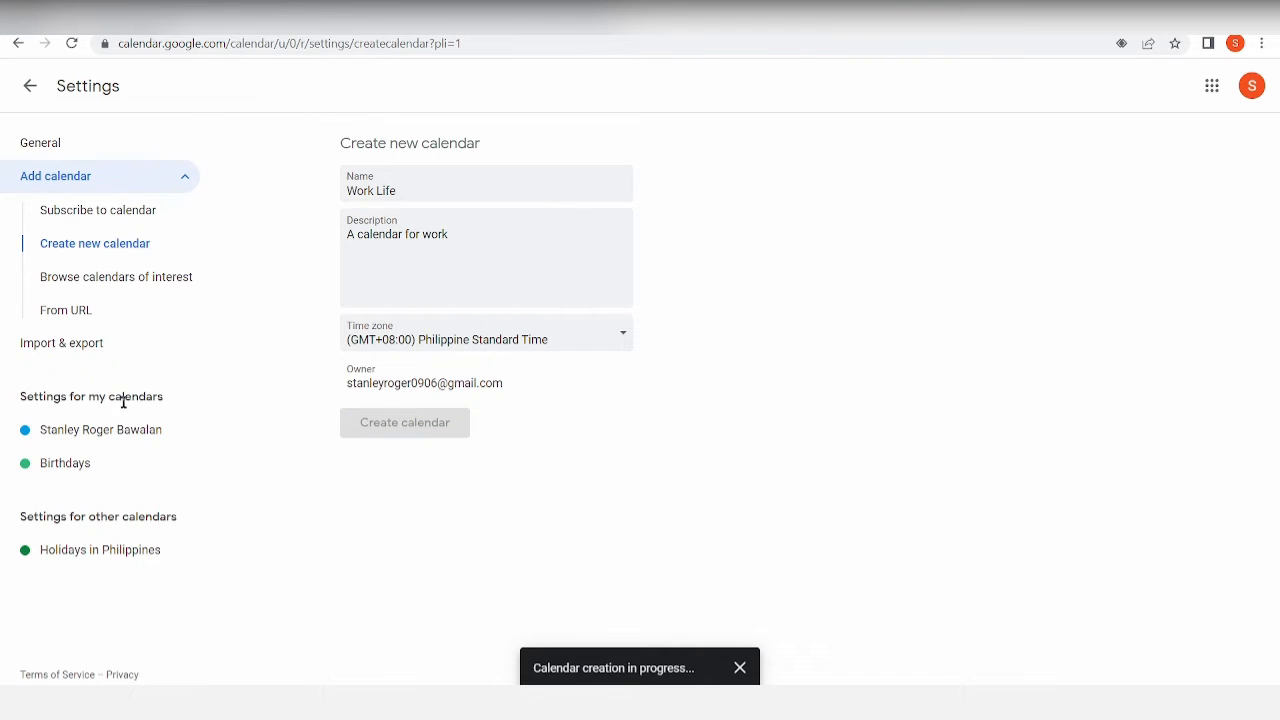
pyautogui.click(18, 43)
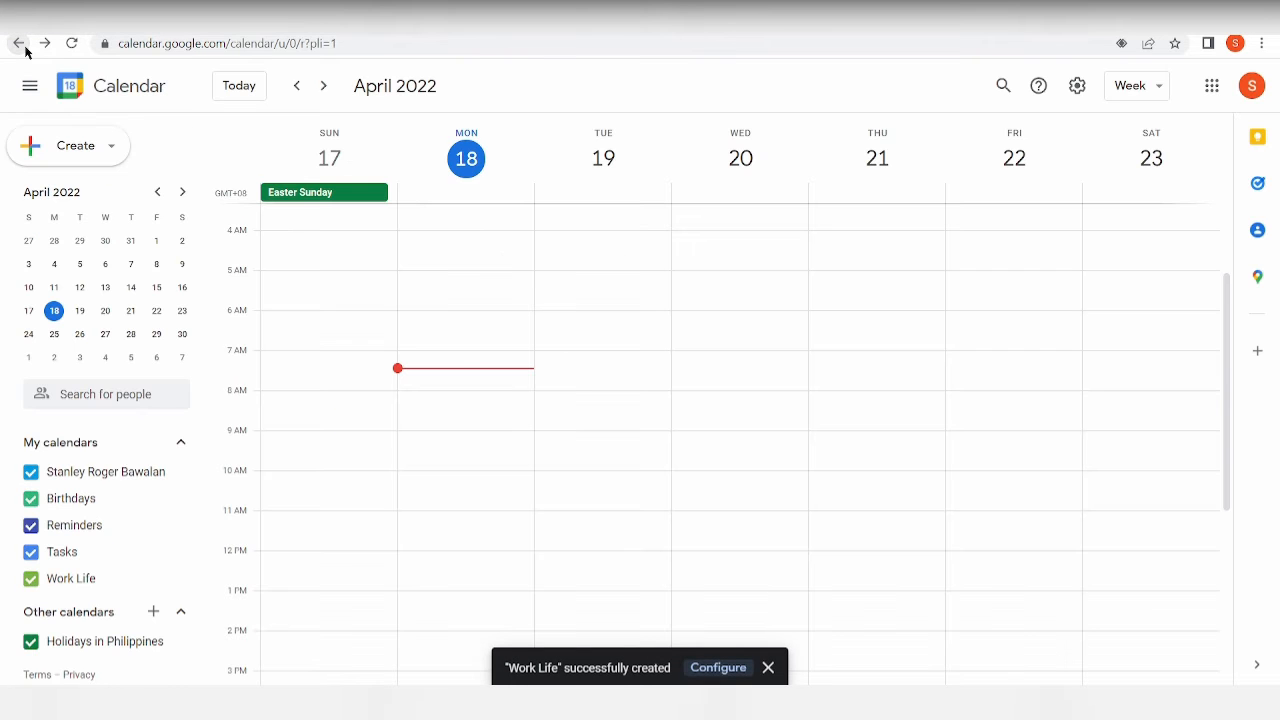
# Toggle Work Life off and back on, then hide the personal calendar's events.
pyautogui.click(90, 580)
pyautogui.click(90, 580)
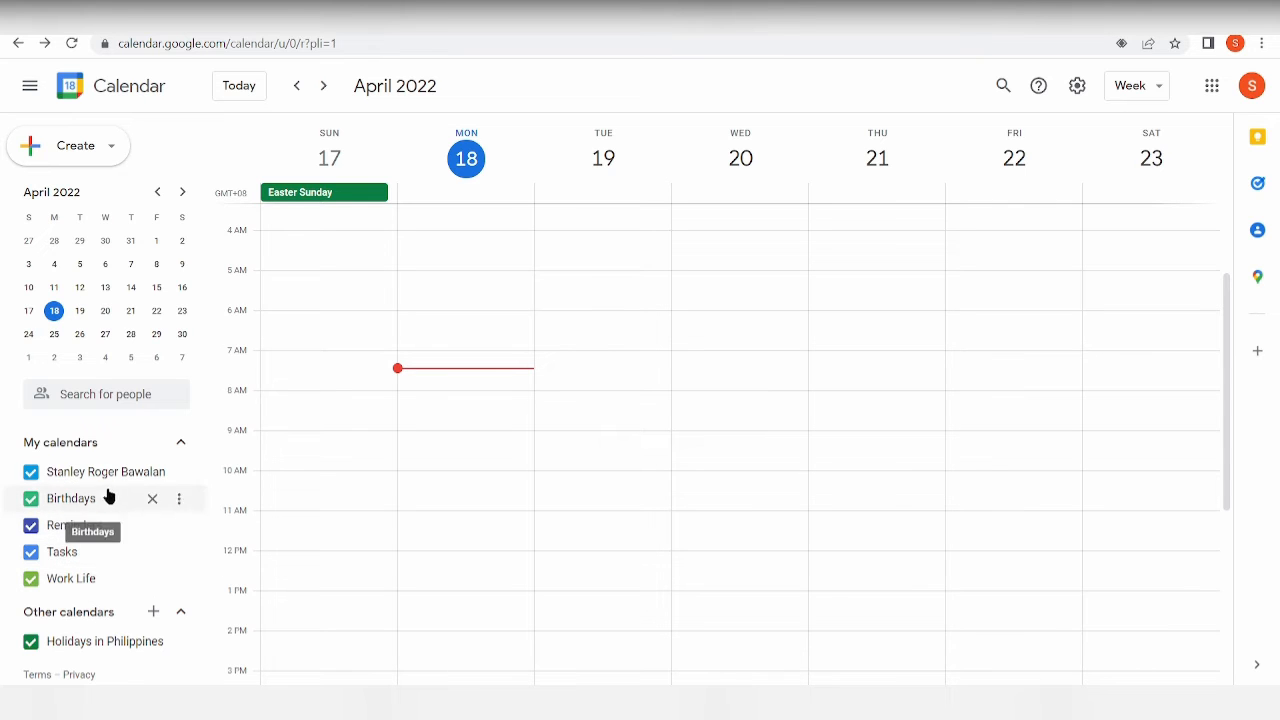
pyautogui.scroll(-3, 734, 654)
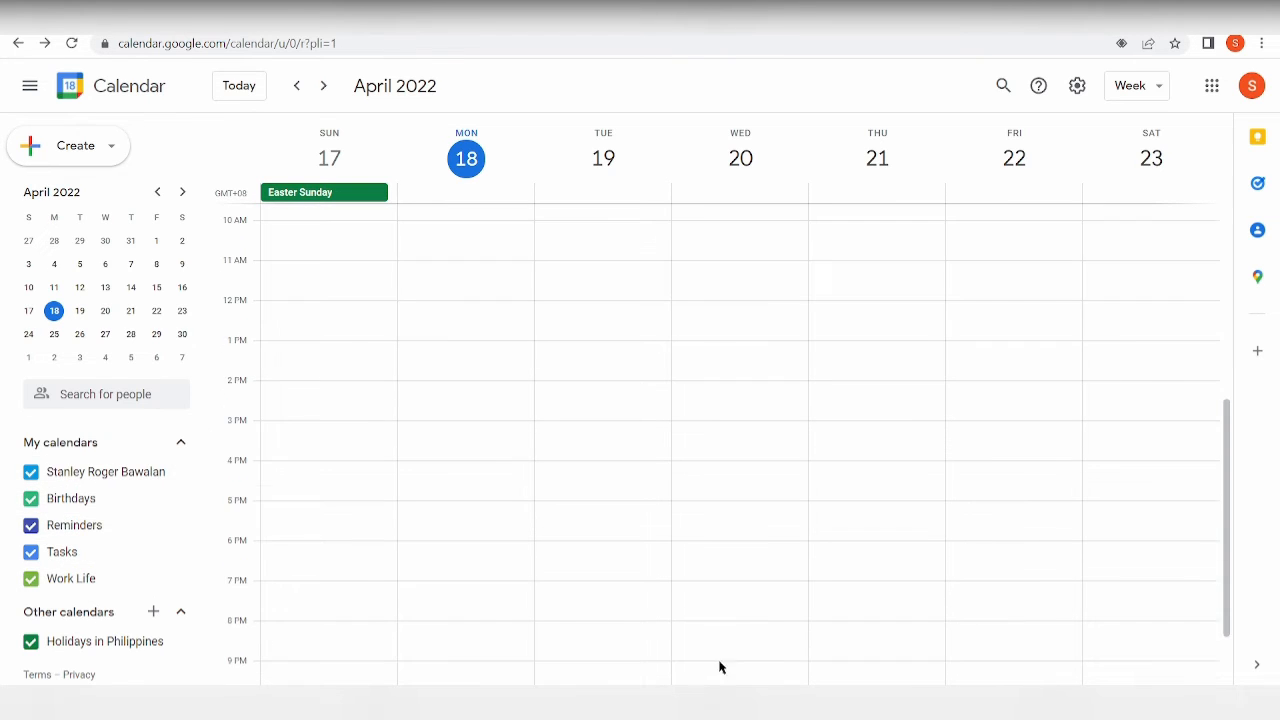
pyautogui.click(177, 475)
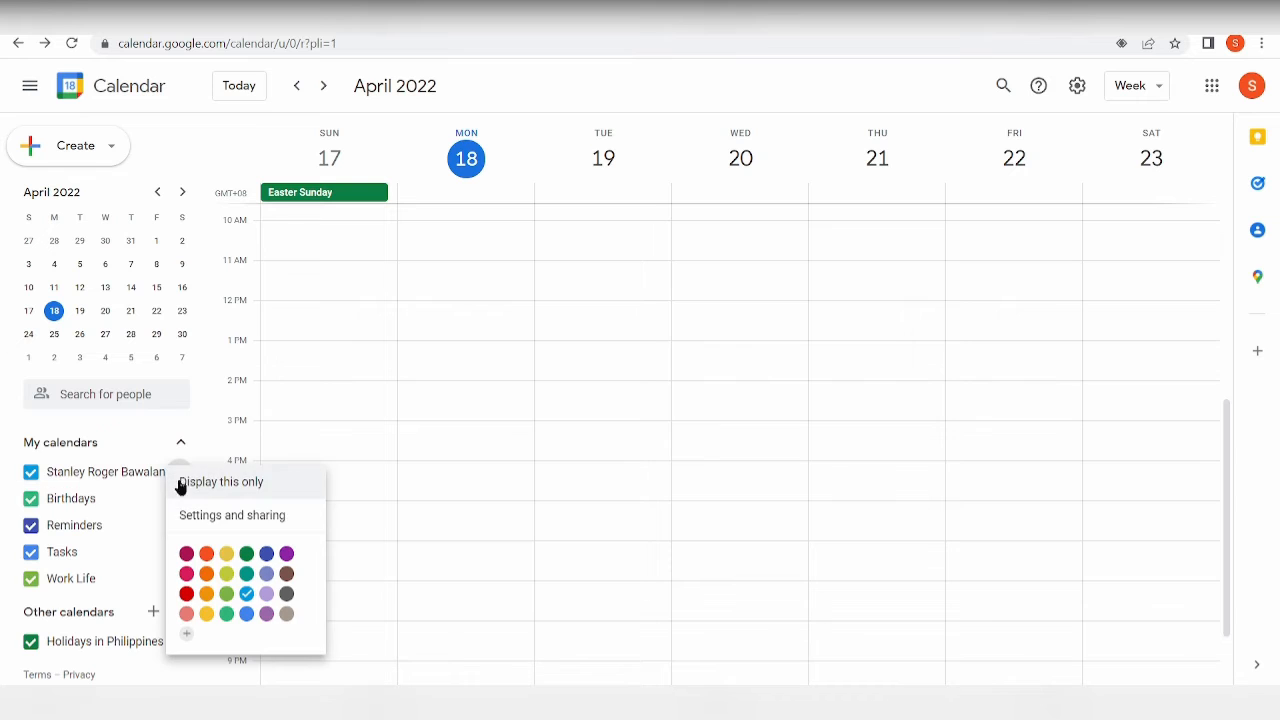
pyautogui.click(116, 476)
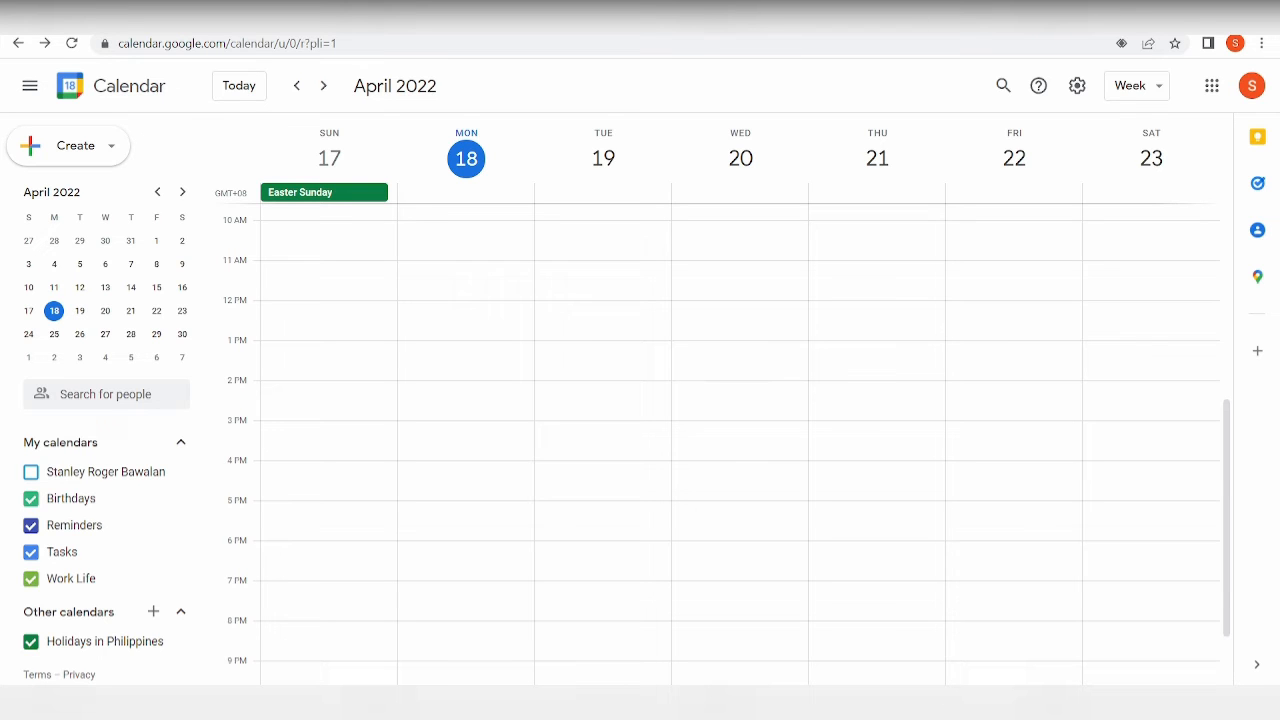
# Discard a Monday 2 PM test draft, switch to the April 30 day view and start an all-day event.
pyautogui.click(489, 397)
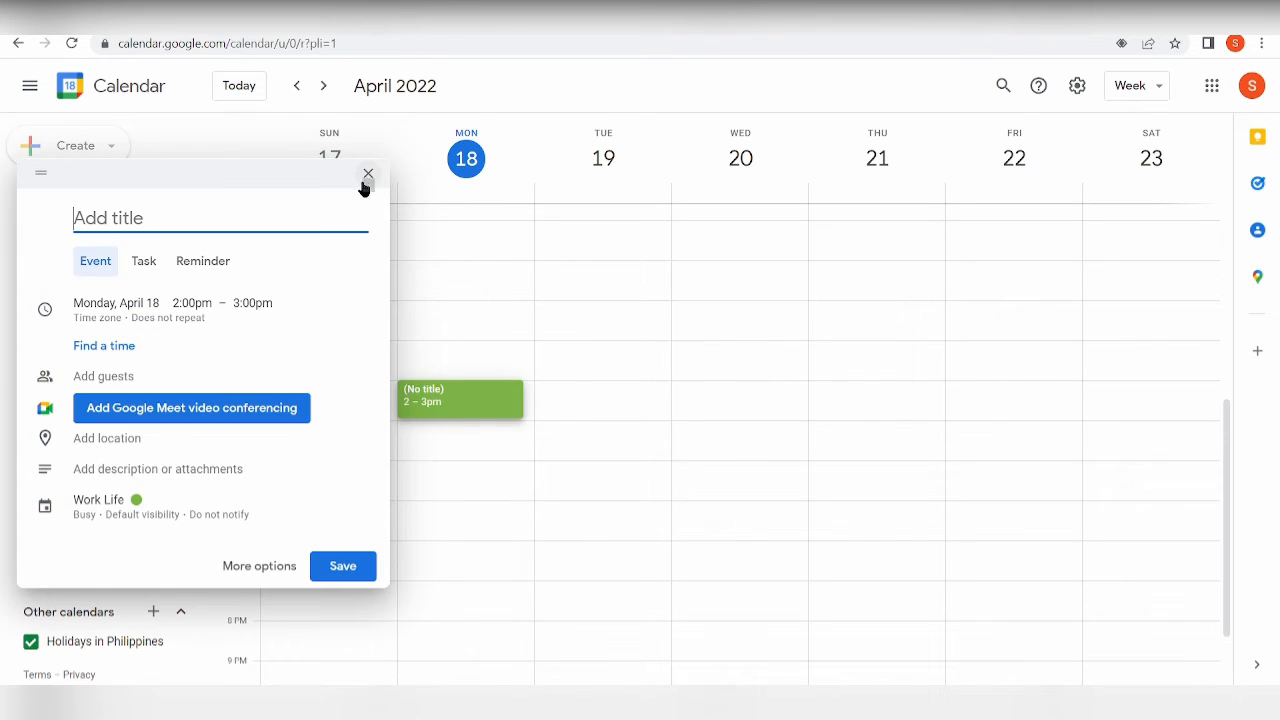
pyautogui.click(367, 175)
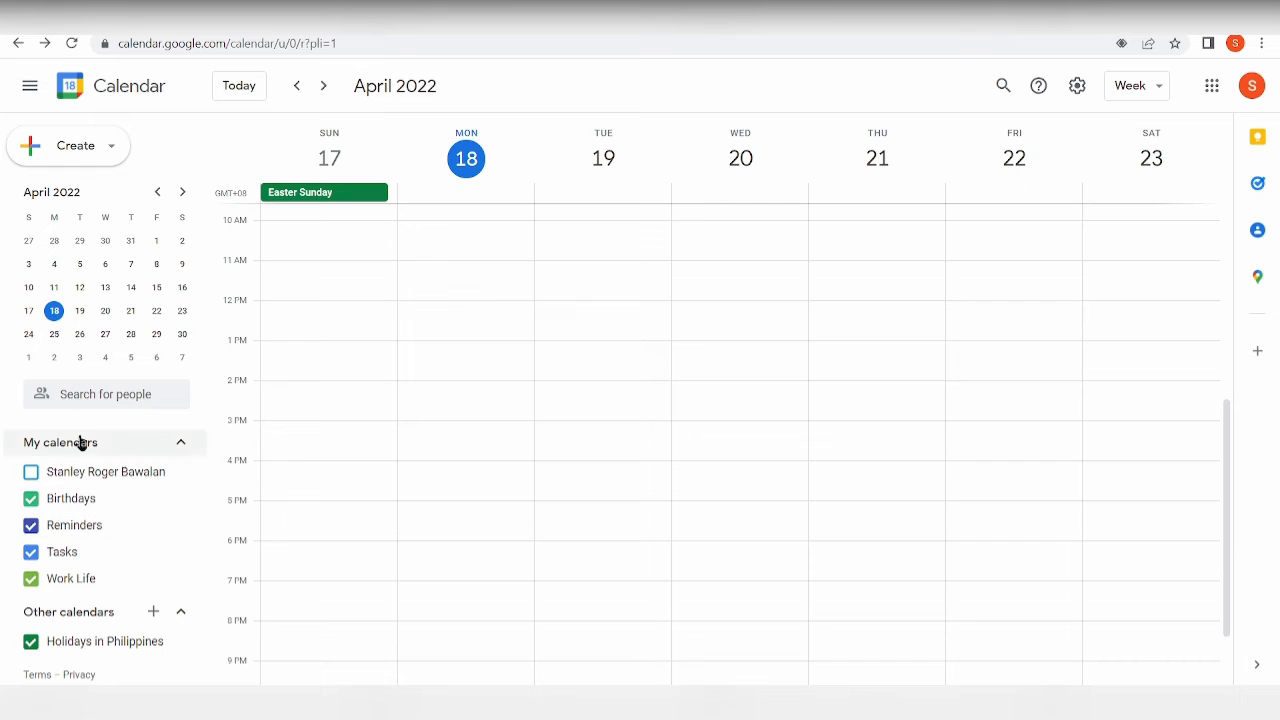
pyautogui.click(182, 336)
pyautogui.click(182, 336)
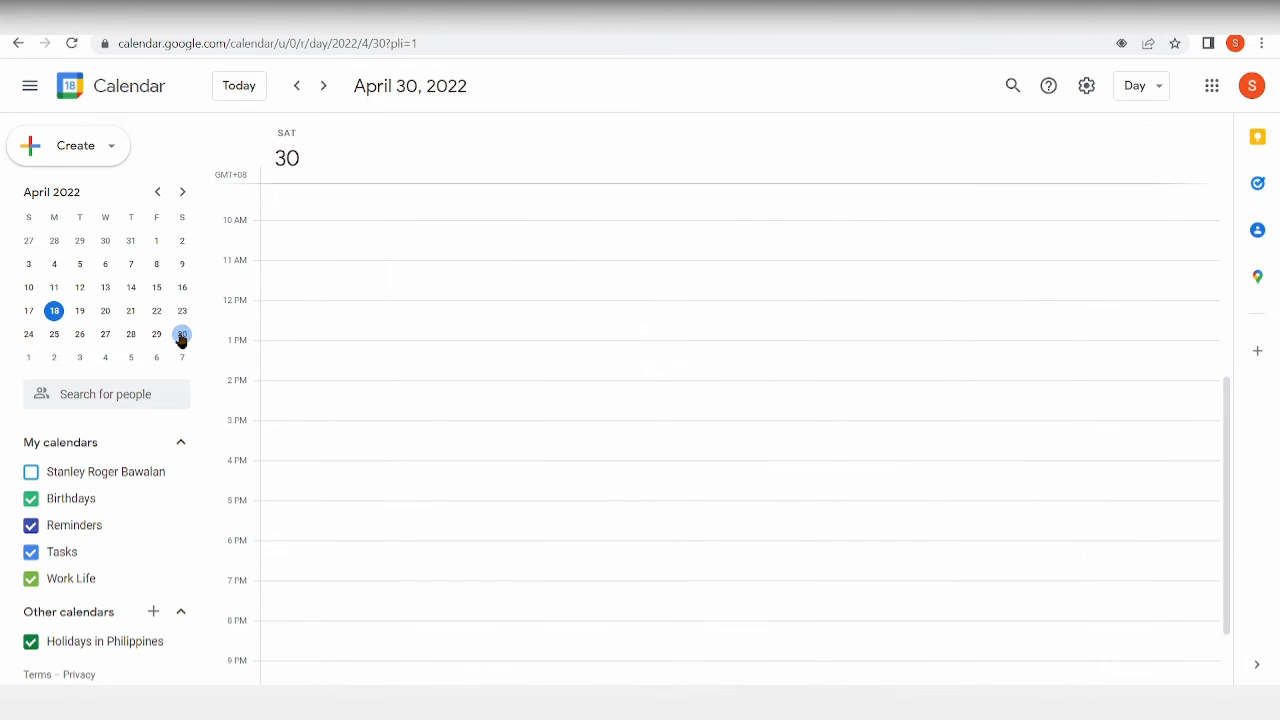
pyautogui.click(360, 175)
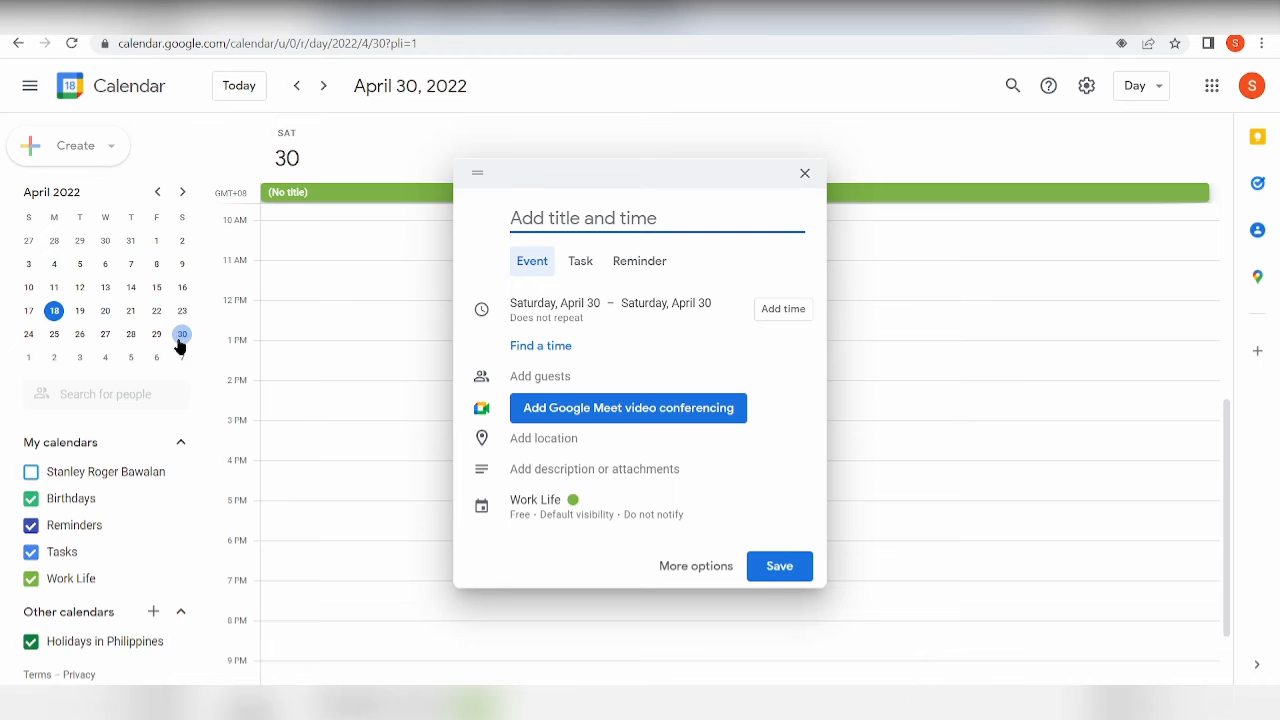
# Title the event 'RealEasteaTalk' and give it a 7:30am start time.
pyautogui.write('Re')
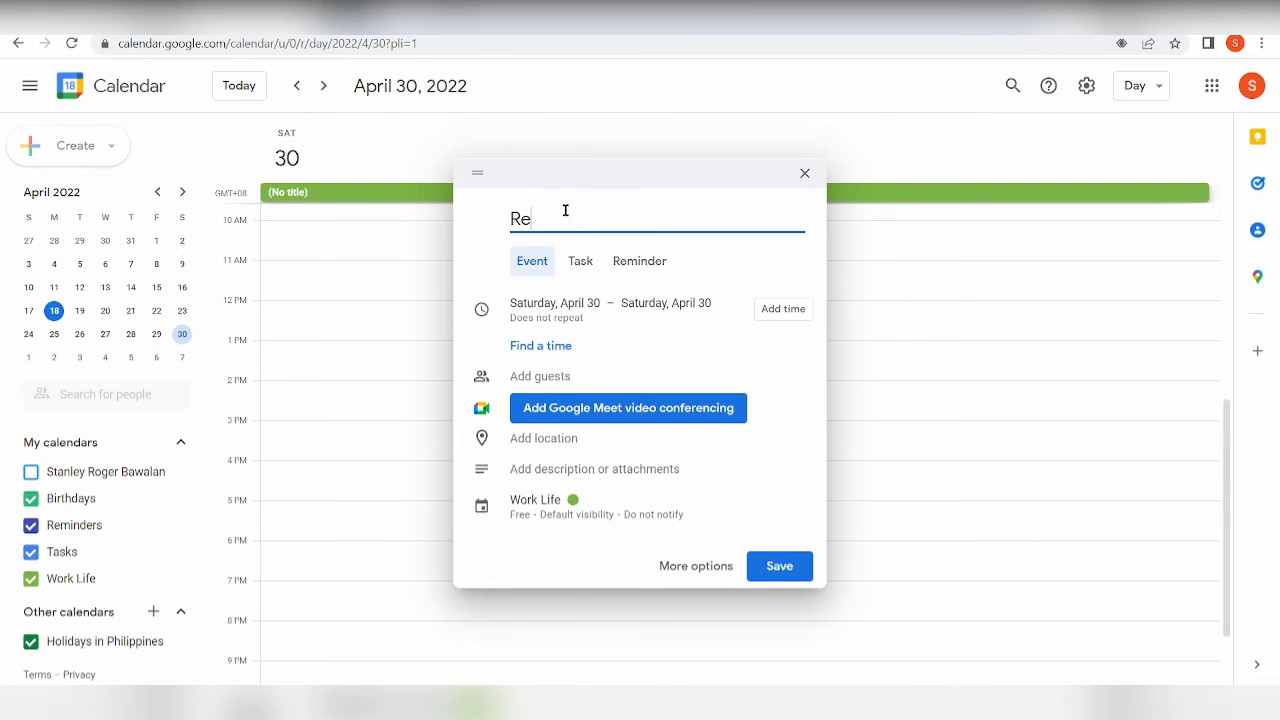
pyautogui.write('alEaste')
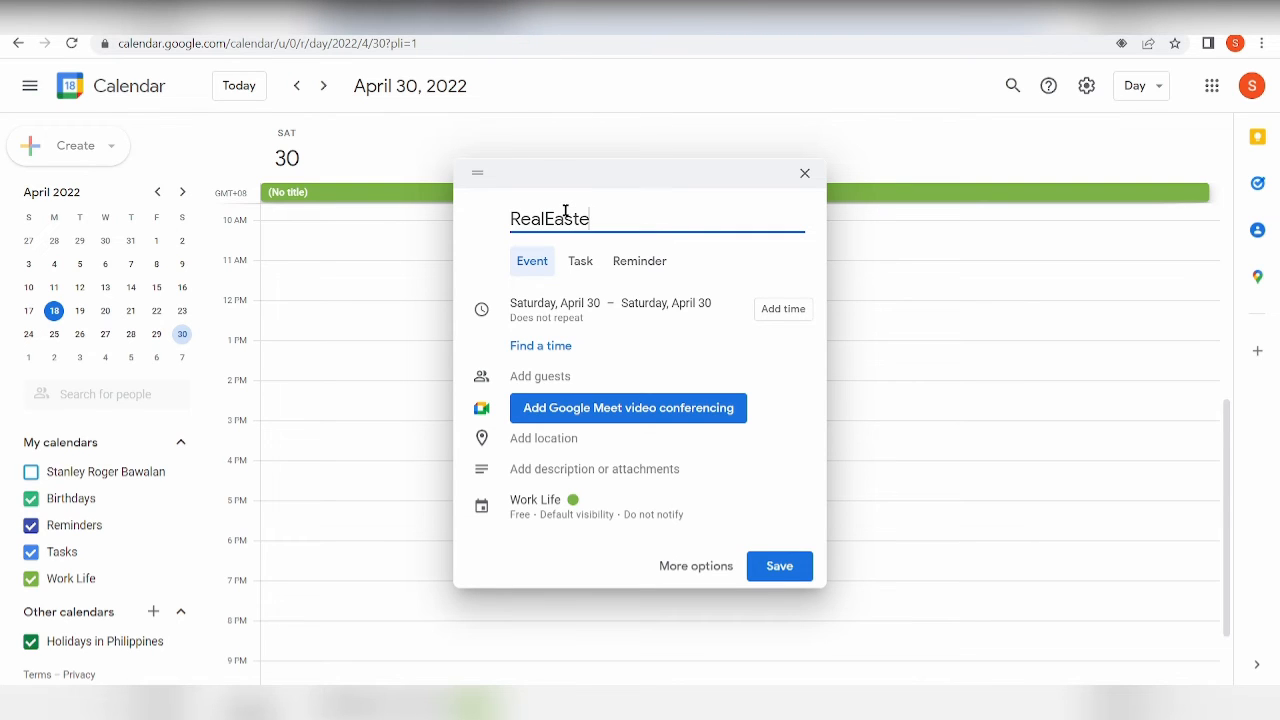
pyautogui.write('aTalk')
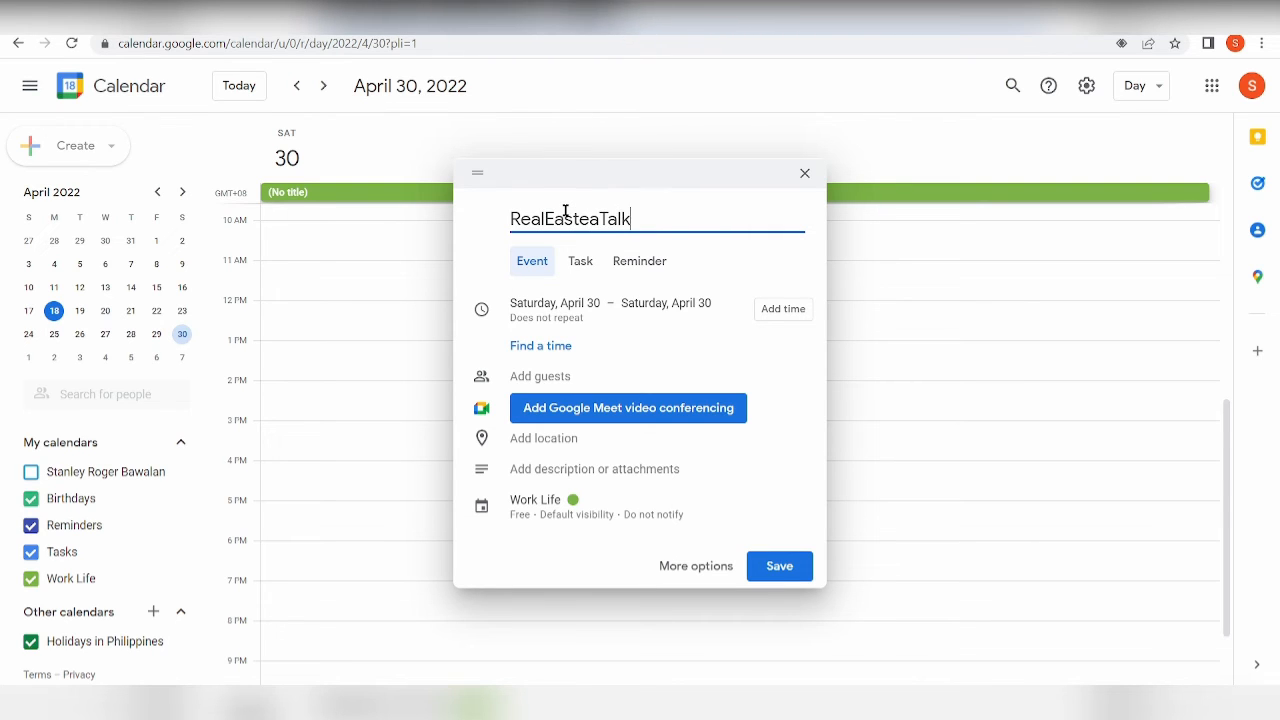
pyautogui.click(776, 310)
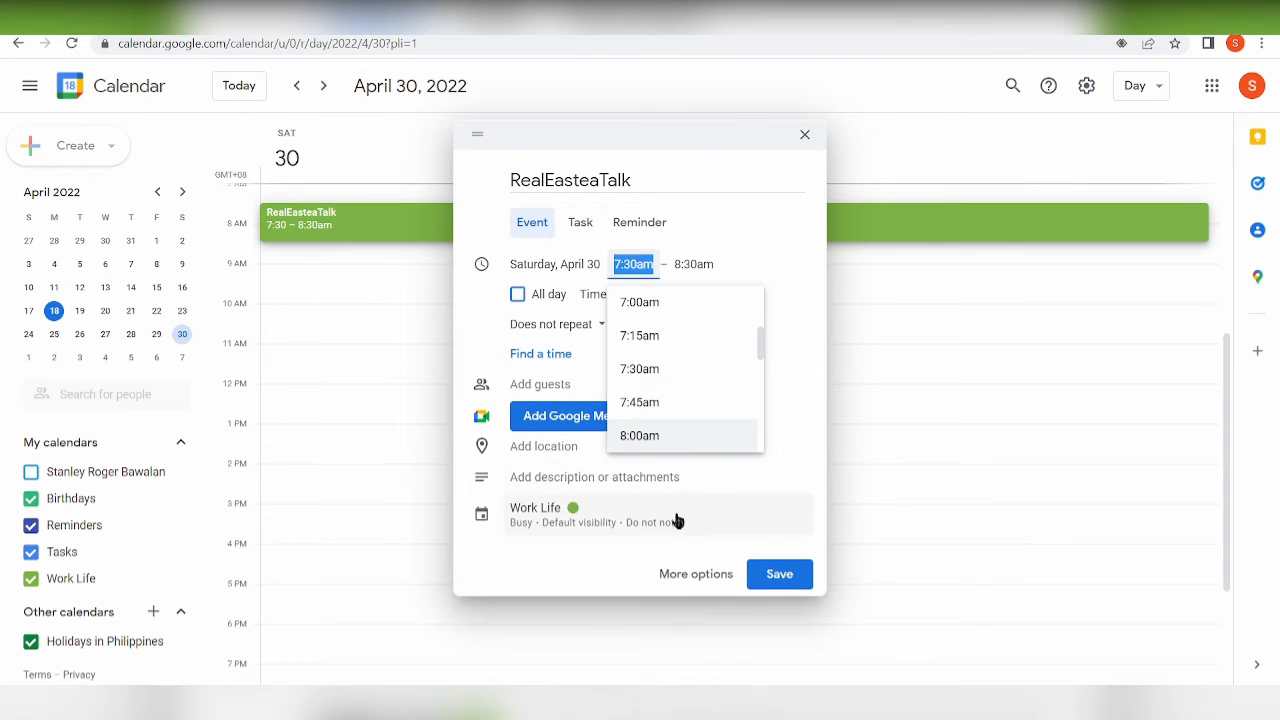
pyautogui.click(524, 384)
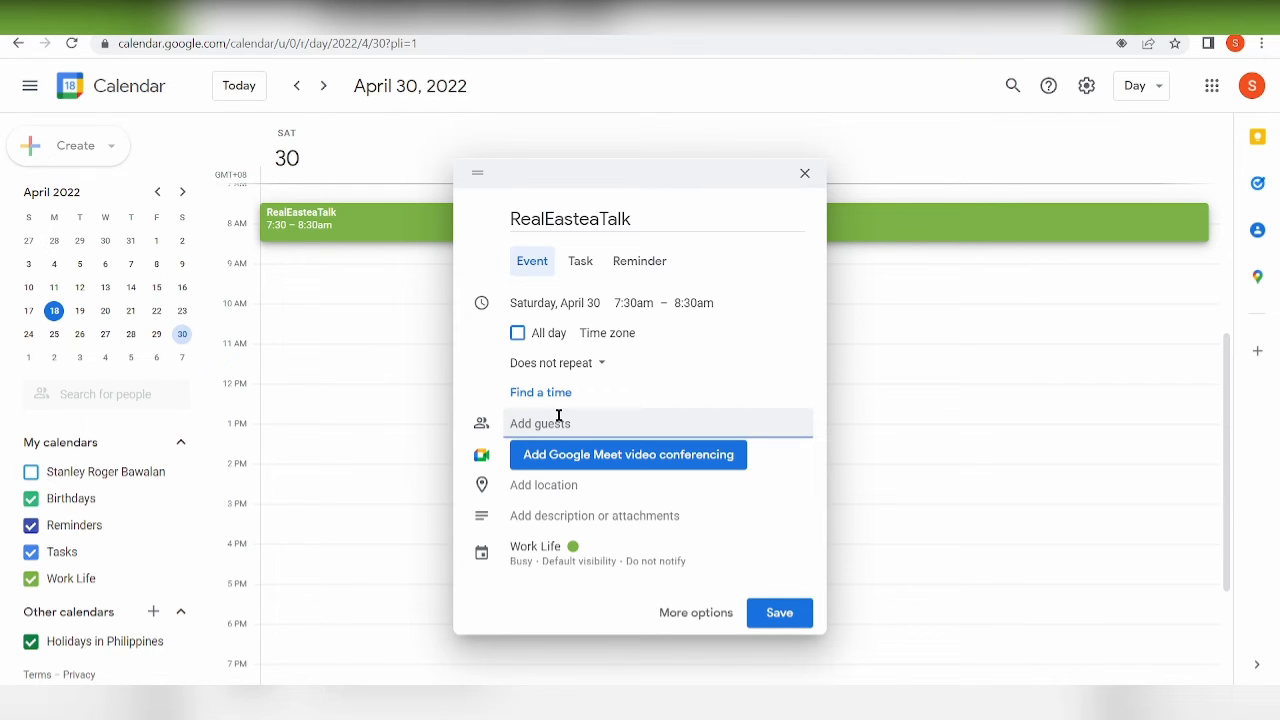
# Enter the guest's e-mail address as an invitee, correcting a typo.
pyautogui.write('stanle')
pyautogui.press('BackSpace')
pyautogui.press('BackSpace')
pyautogui.press('BackSpace')
pyautogui.press('BackSpace')
pyautogui.press('BackSpace')
pyautogui.press('BackSpace')
# Save RealEasteaTalk, dismiss the find-a-time tip, and send the guest invitation email.
pyautogui.click(779, 612)
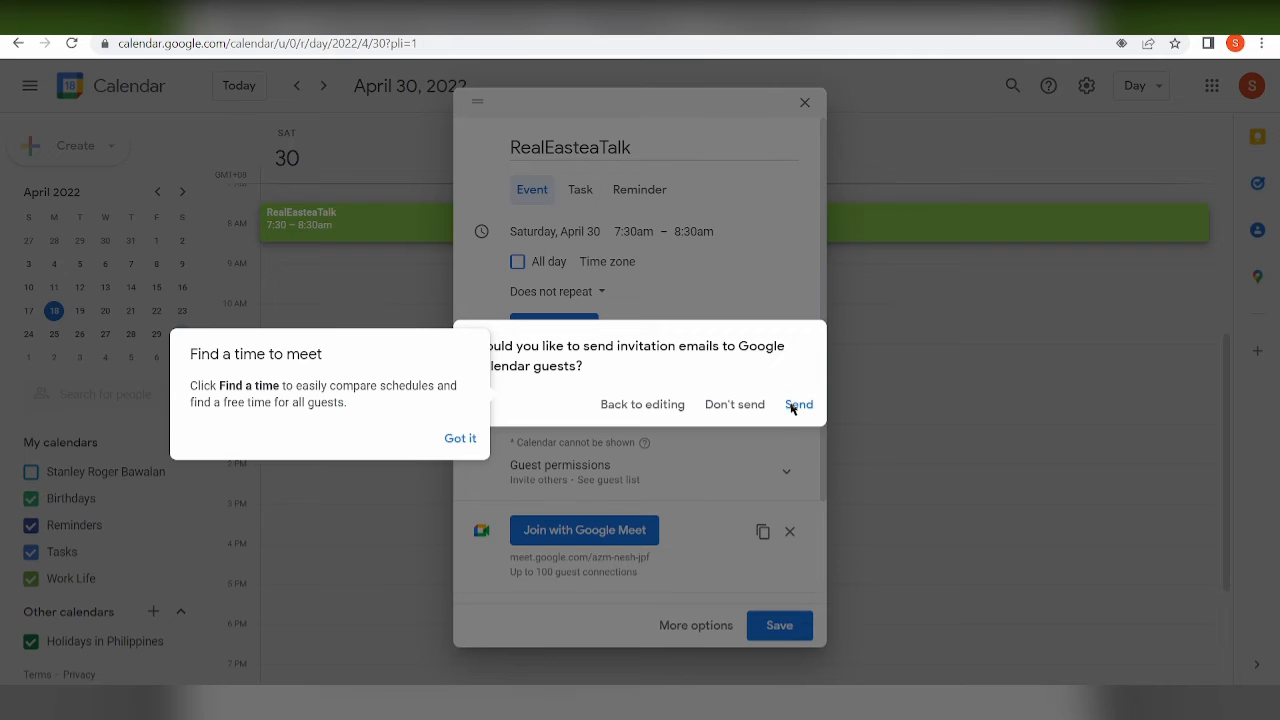
pyautogui.click(458, 438)
pyautogui.click(799, 416)
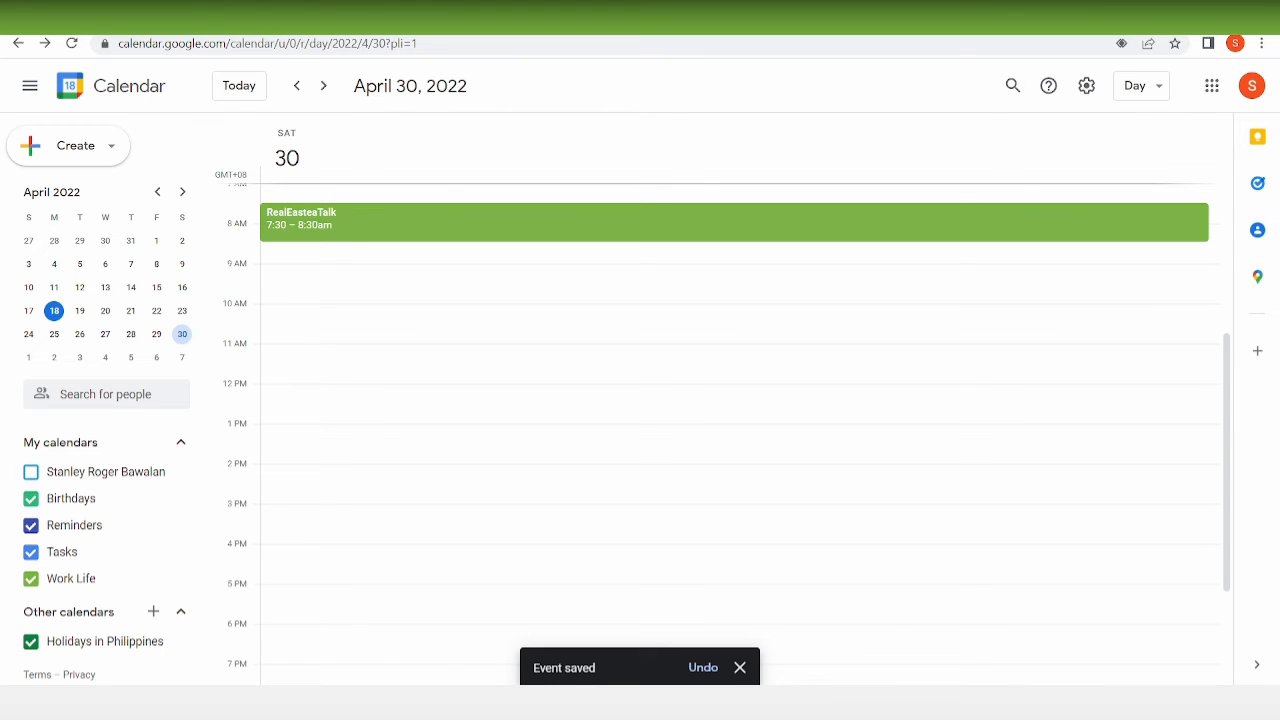
pyautogui.click(349, 330)
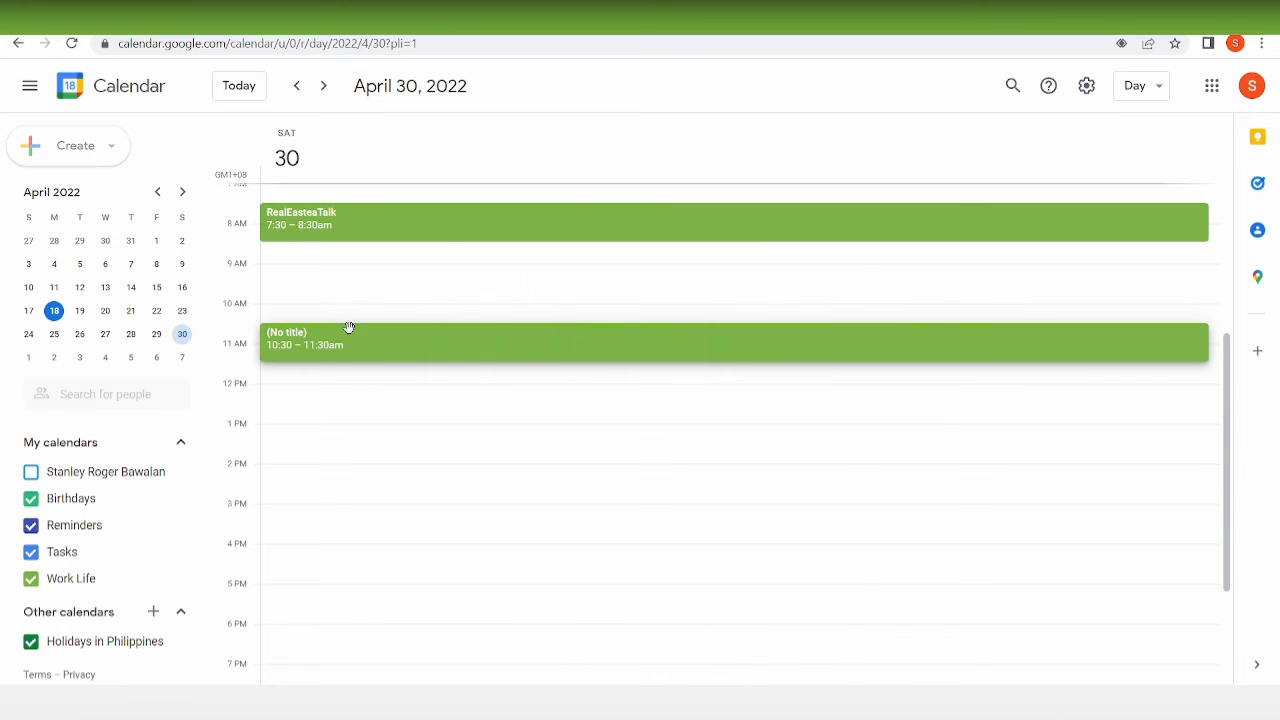
pyautogui.click(353, 307)
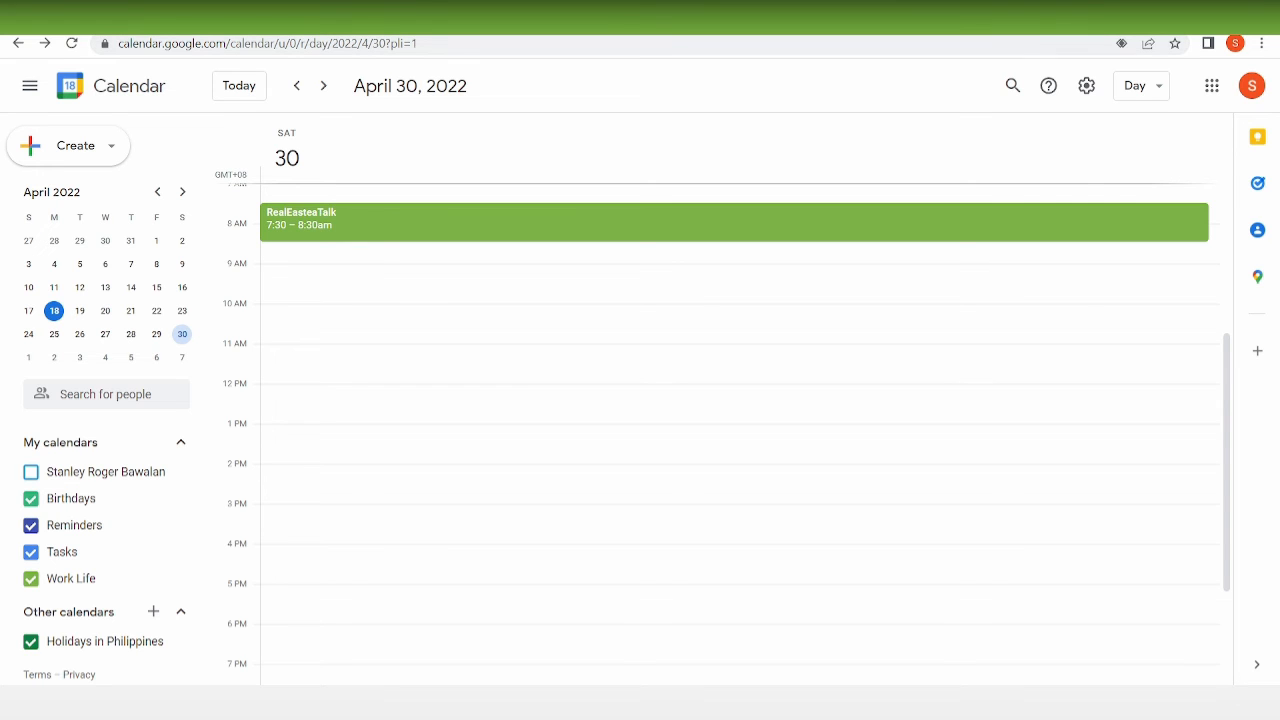
pyautogui.click(404, 133)
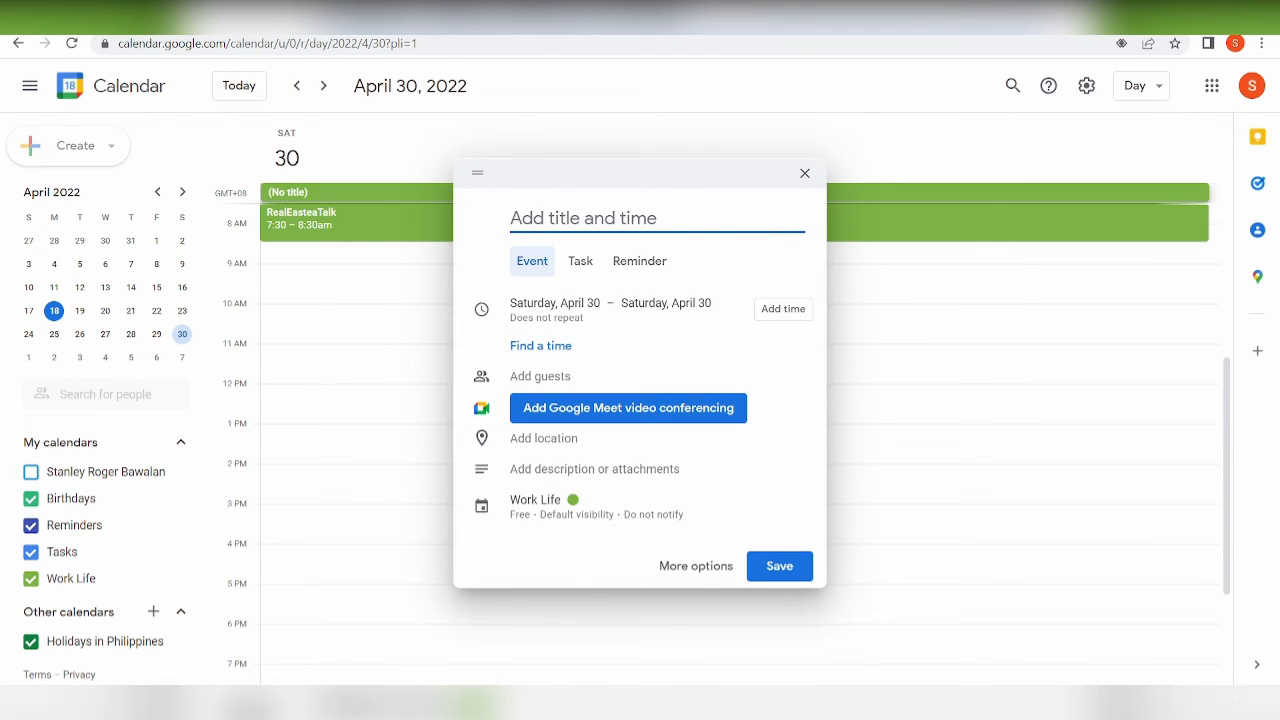
pyautogui.click(805, 174)
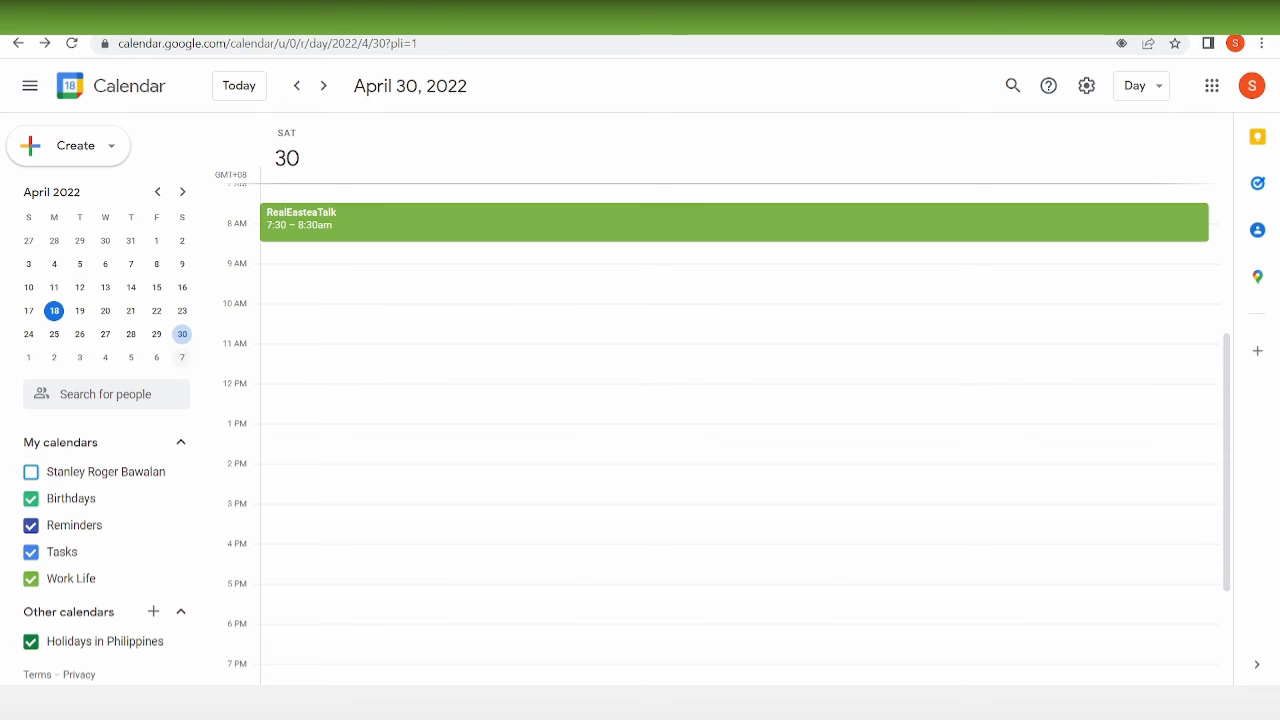
# After a detour to April 18, go to April 30 and open RealEasteaTalk's edit page.
pyautogui.click(182, 335)
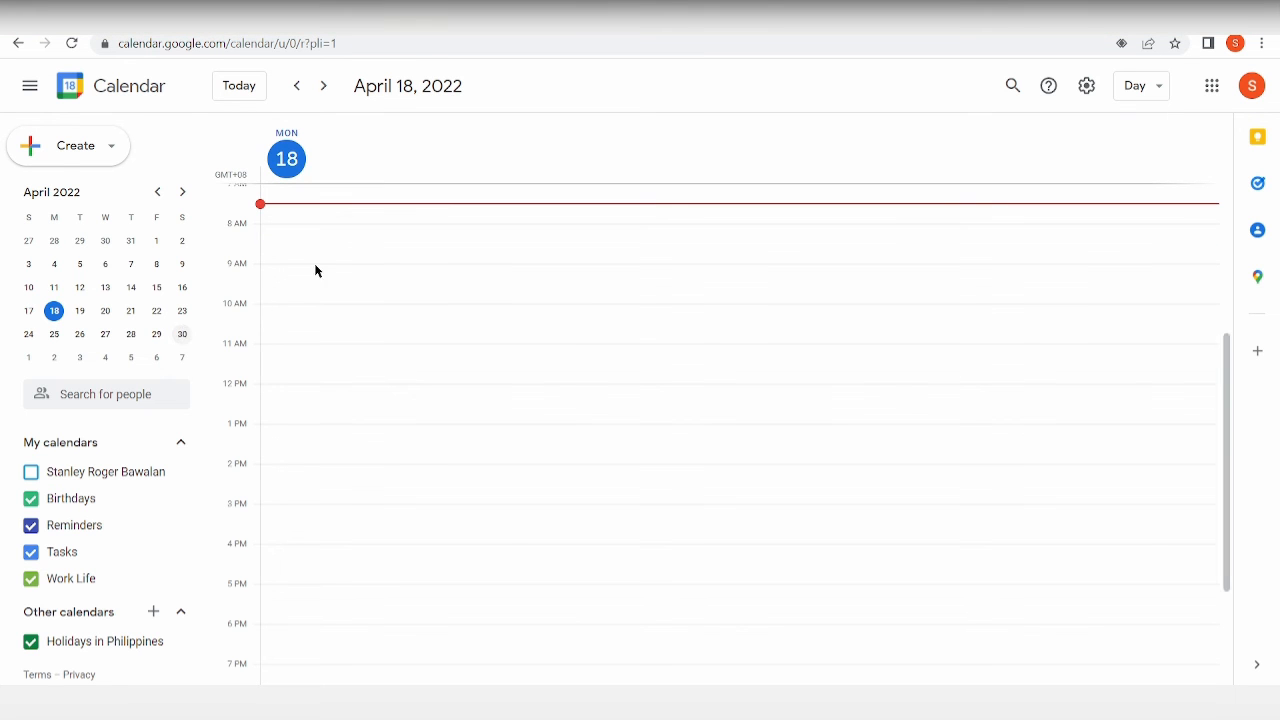
pyautogui.click(316, 270)
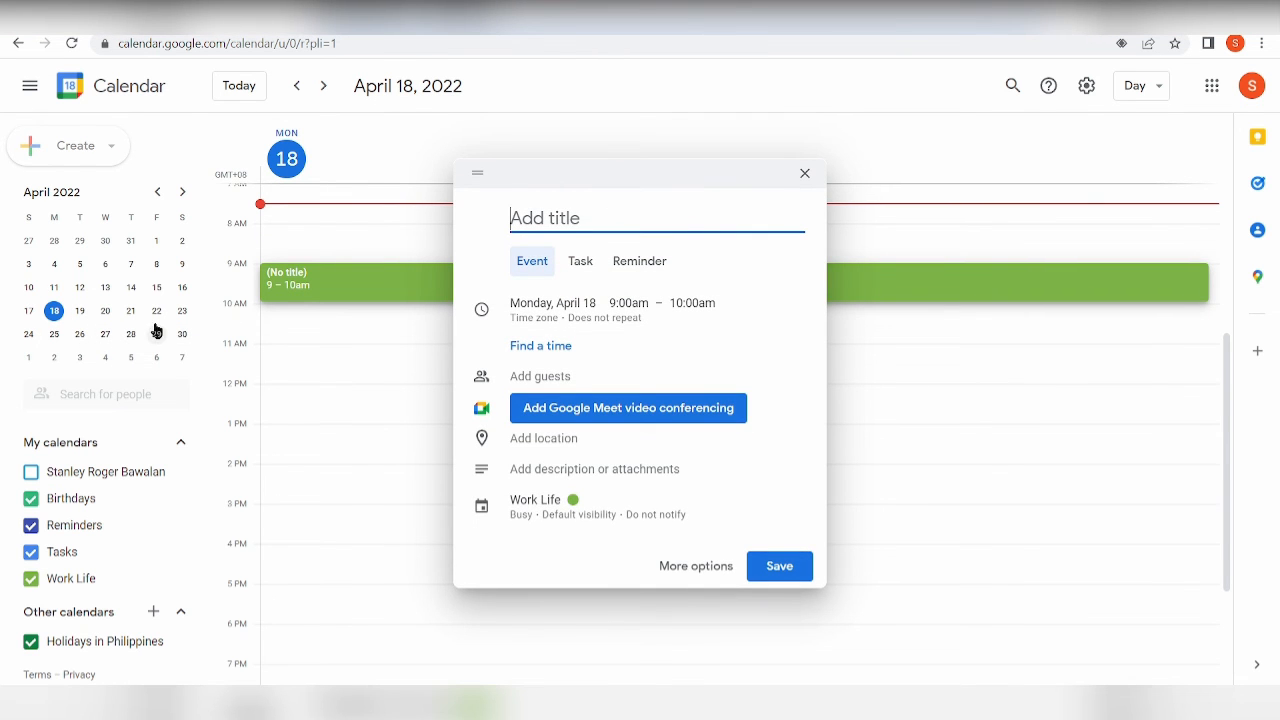
pyautogui.click(182, 334)
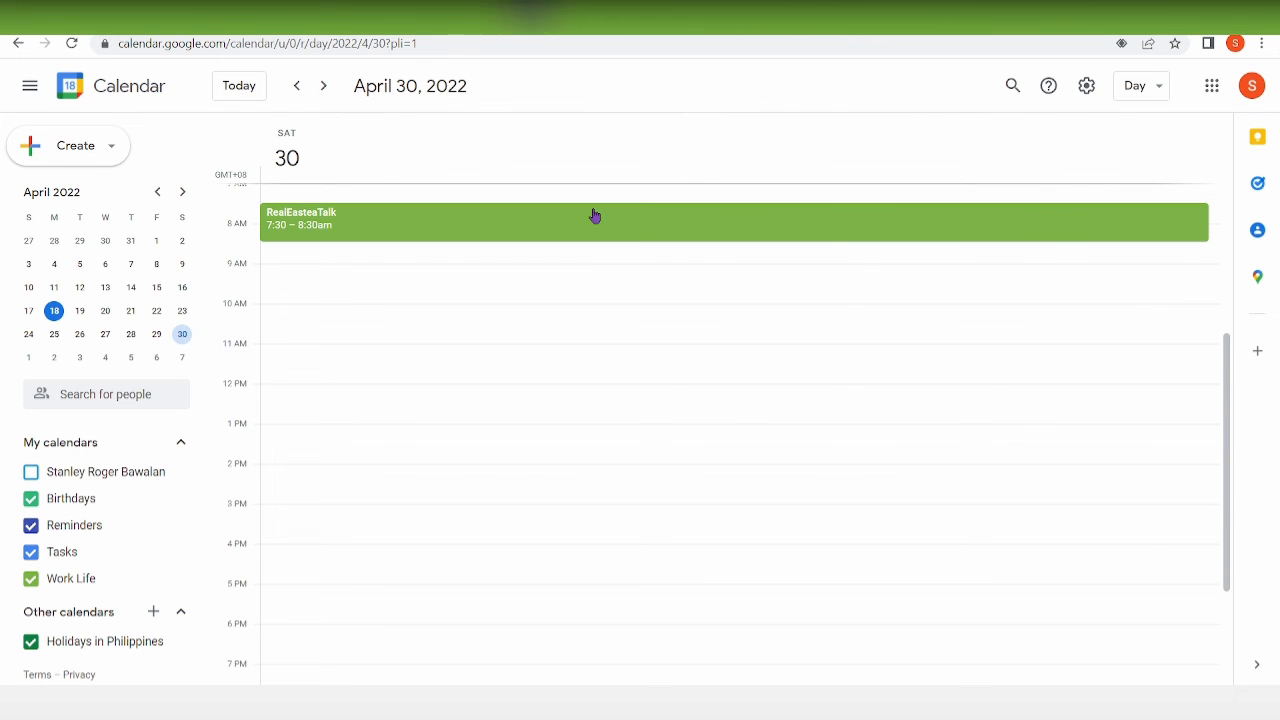
pyautogui.click(594, 216)
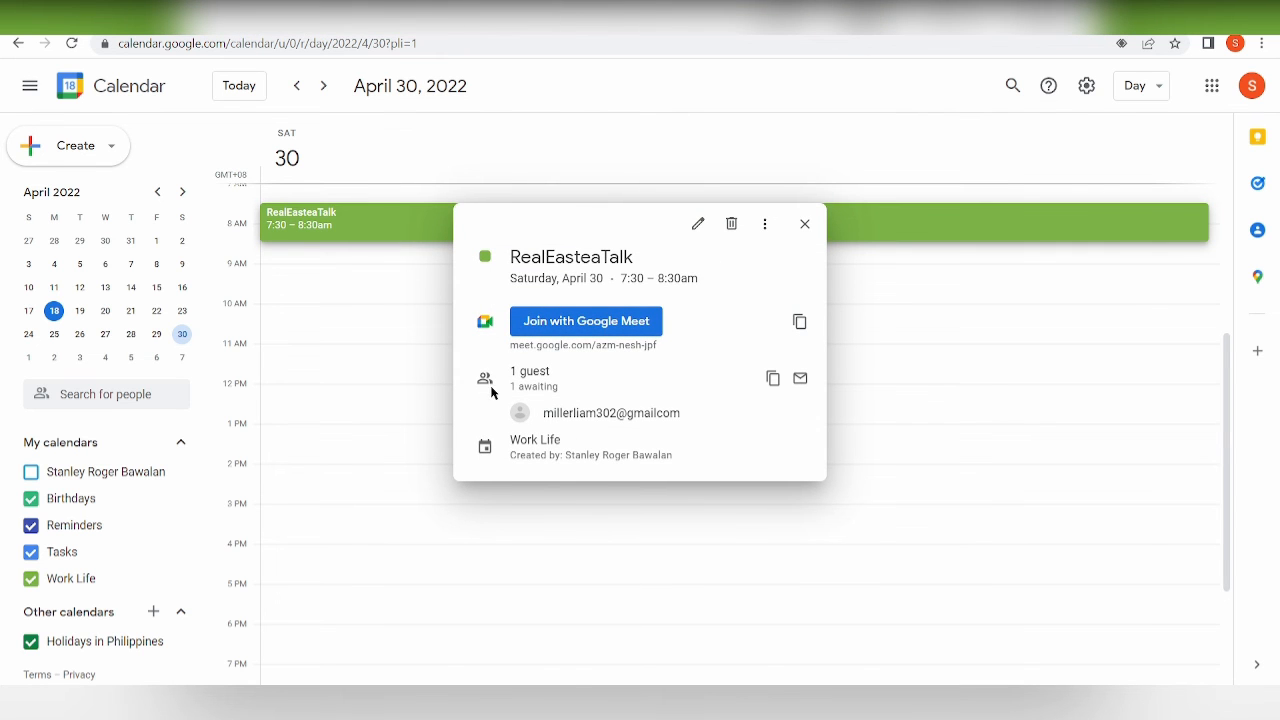
pyautogui.click(697, 223)
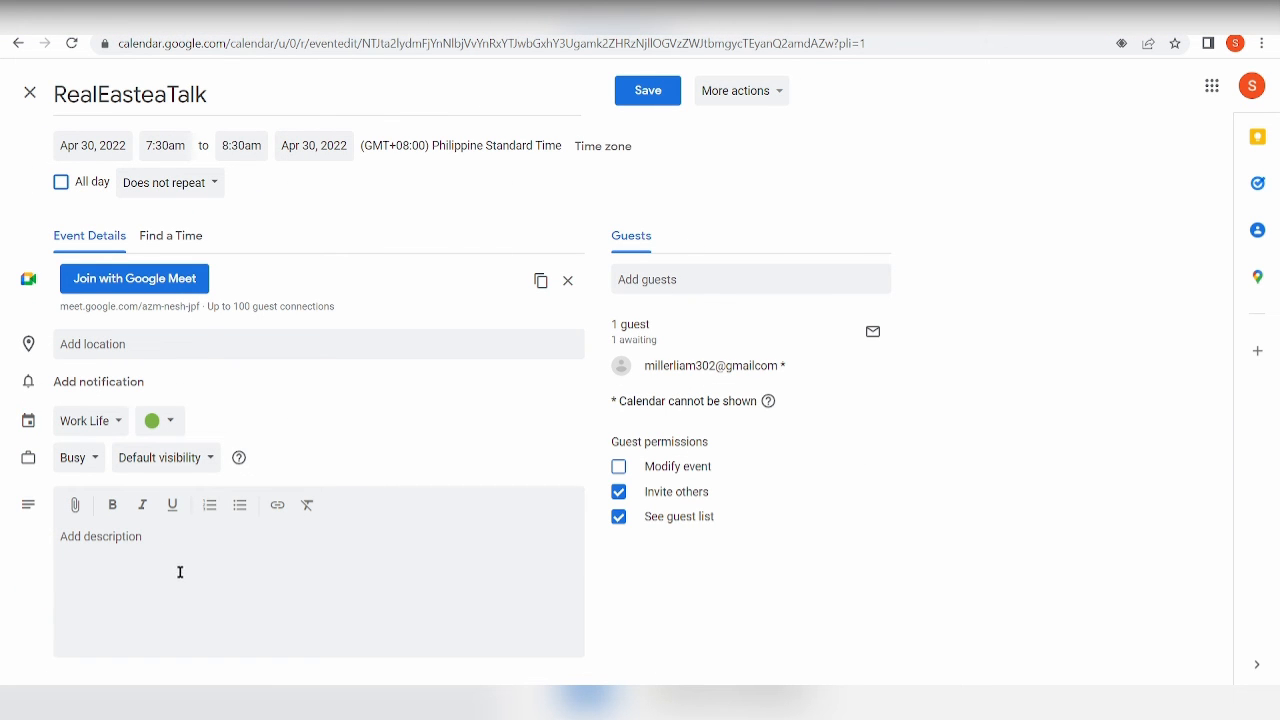
# Enable the Modify event guest permission, remove the invited guest, then leave the edit page unsaved.
pyautogui.click(755, 108)
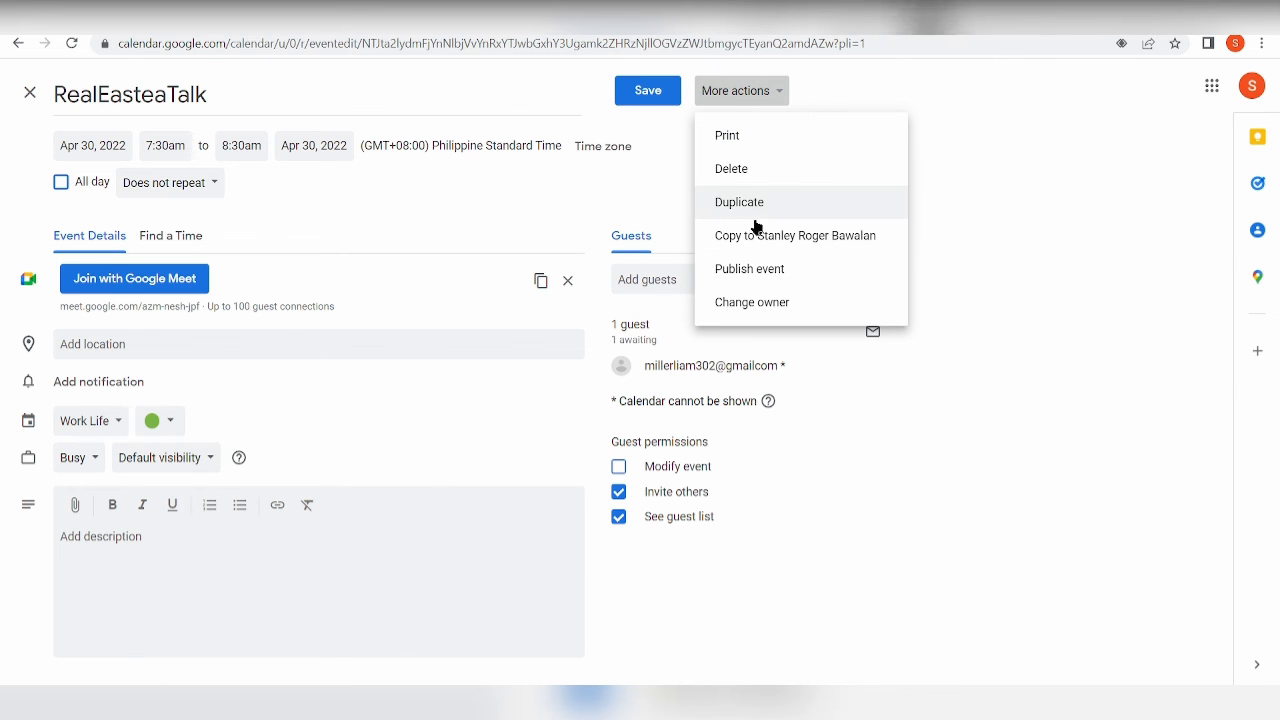
pyautogui.click(849, 467)
pyautogui.click(847, 467)
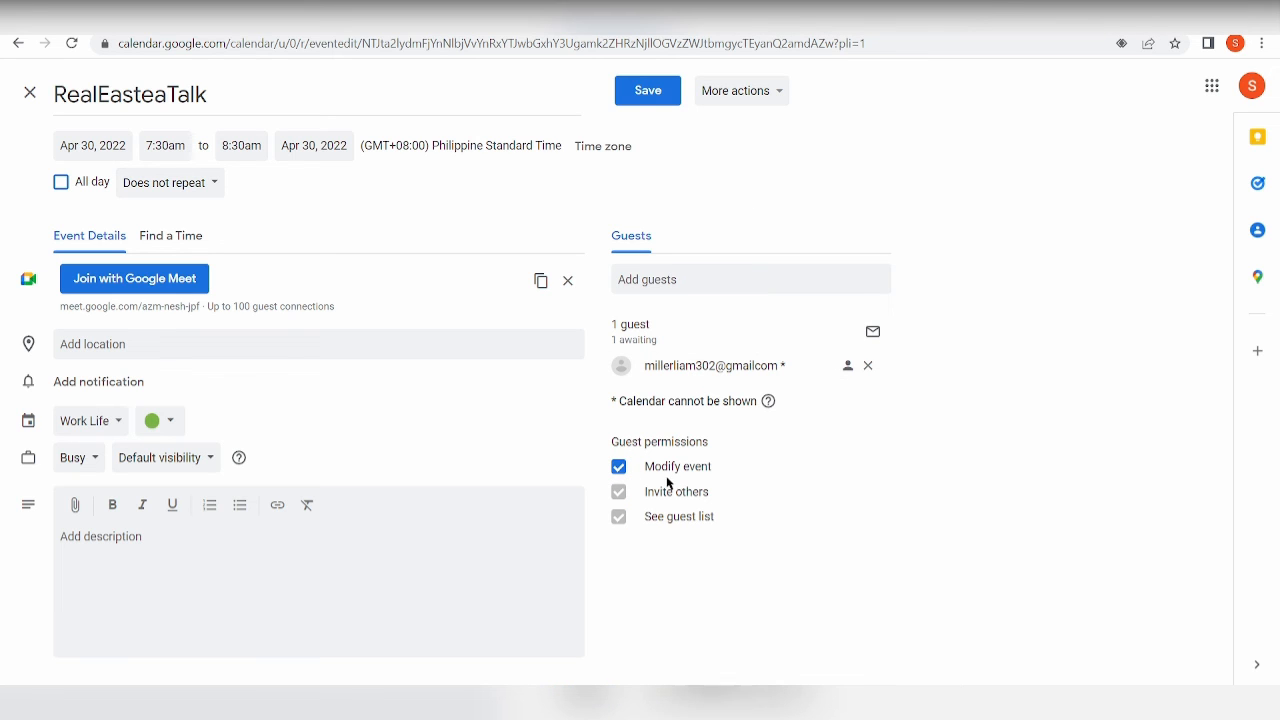
pyautogui.click(619, 468)
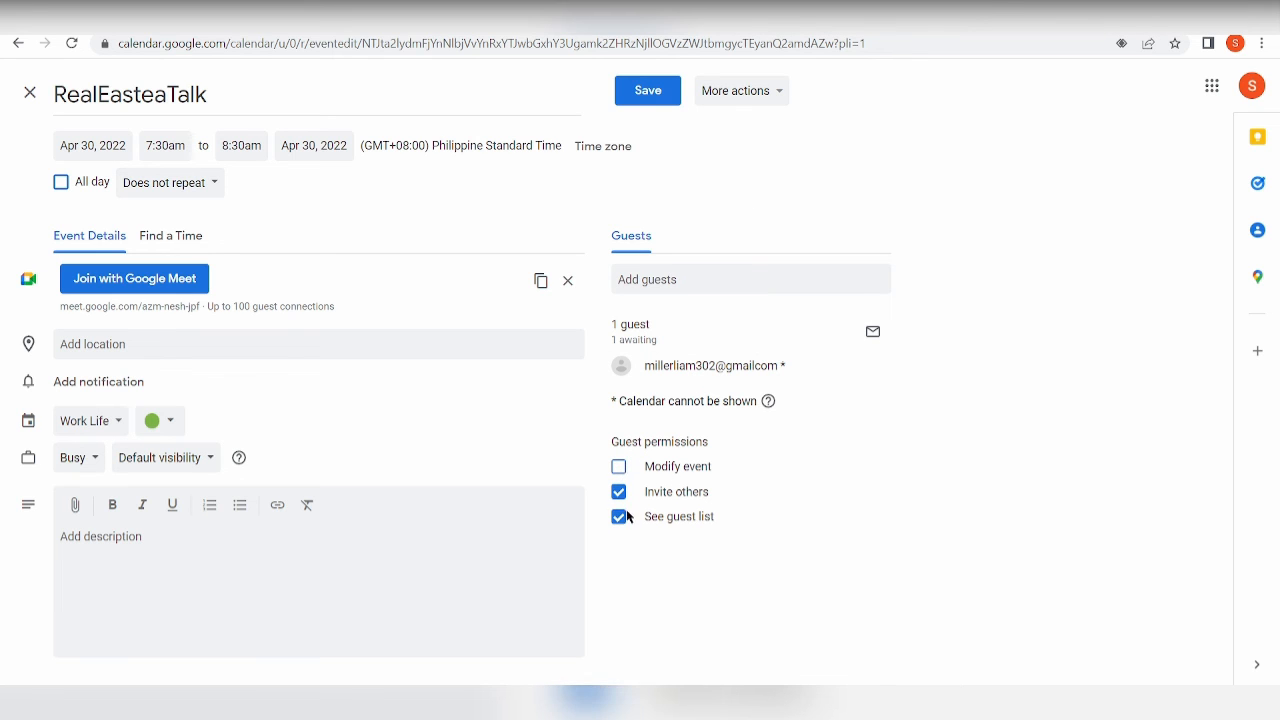
pyautogui.click(619, 517)
pyautogui.click(619, 492)
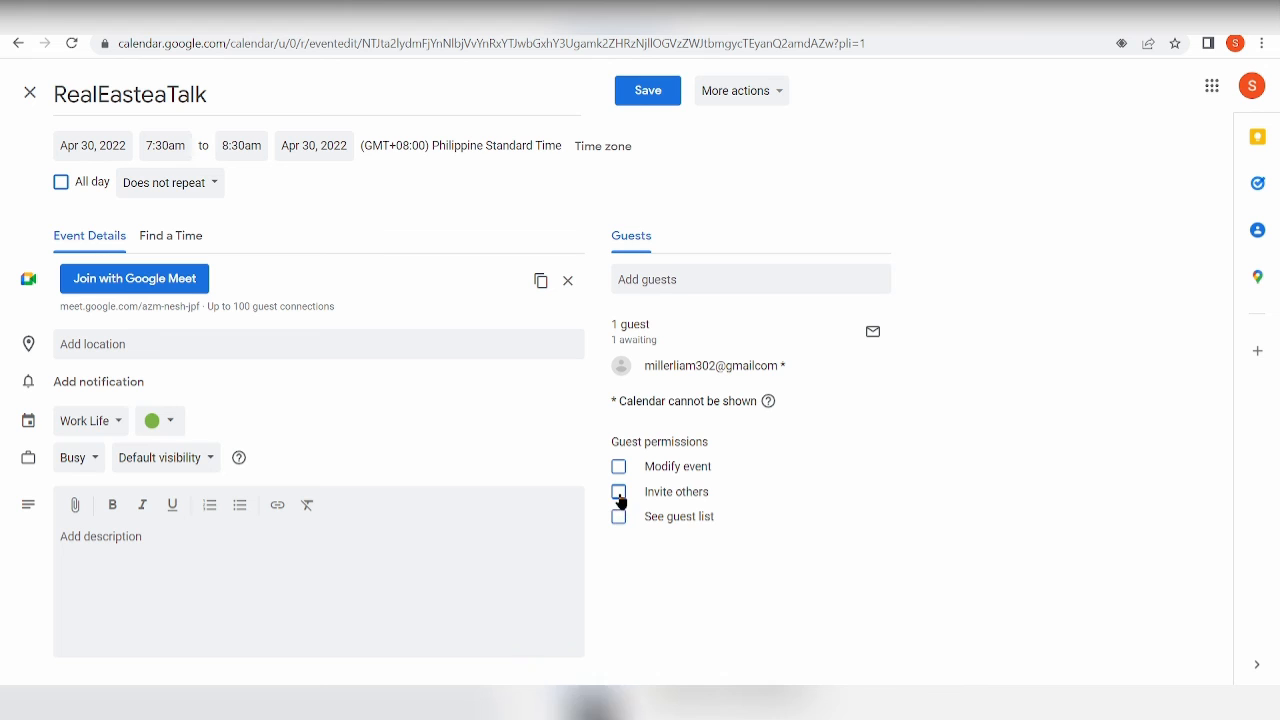
pyautogui.click(619, 516)
pyautogui.click(619, 491)
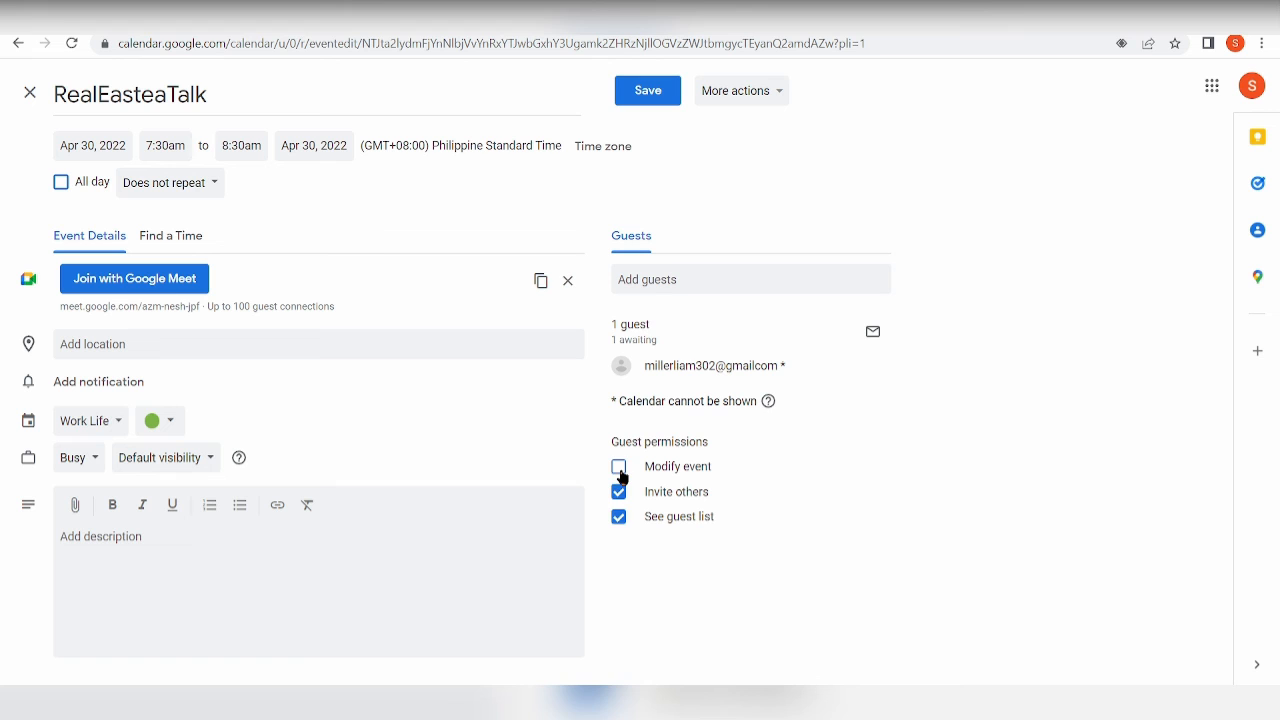
pyautogui.click(619, 468)
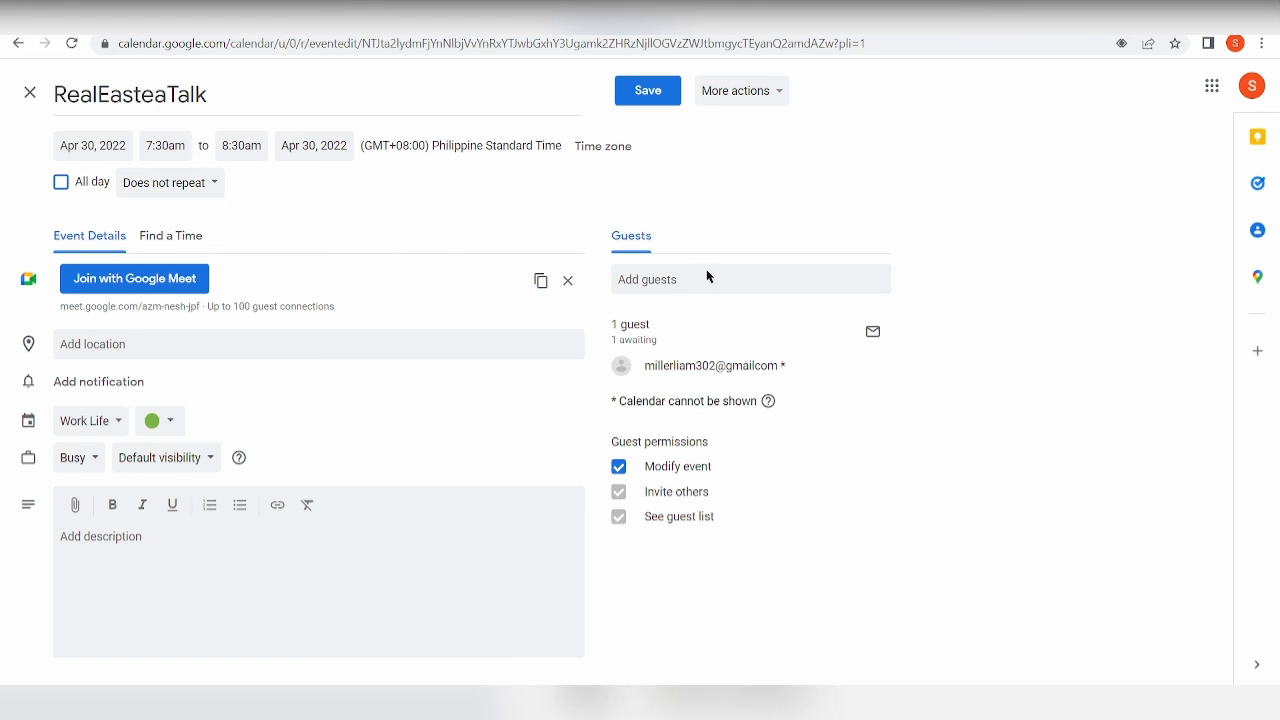
pyautogui.click(868, 365)
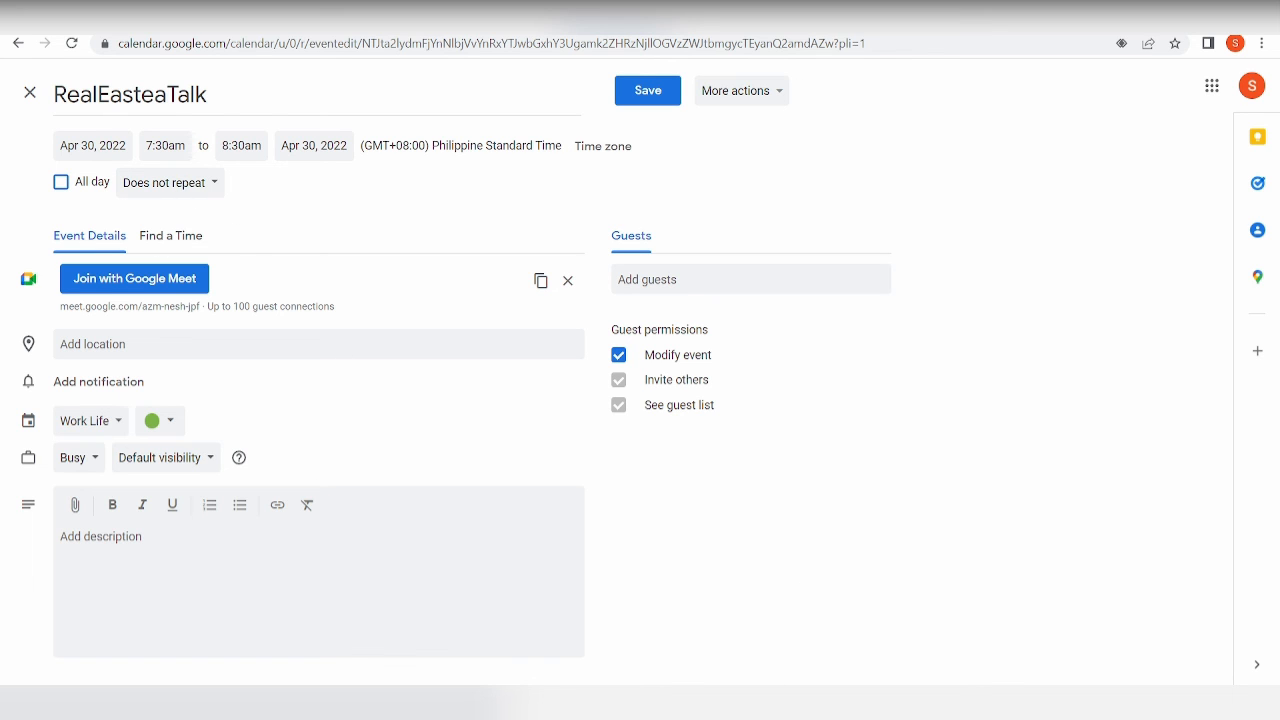
pyautogui.click(8, 48)
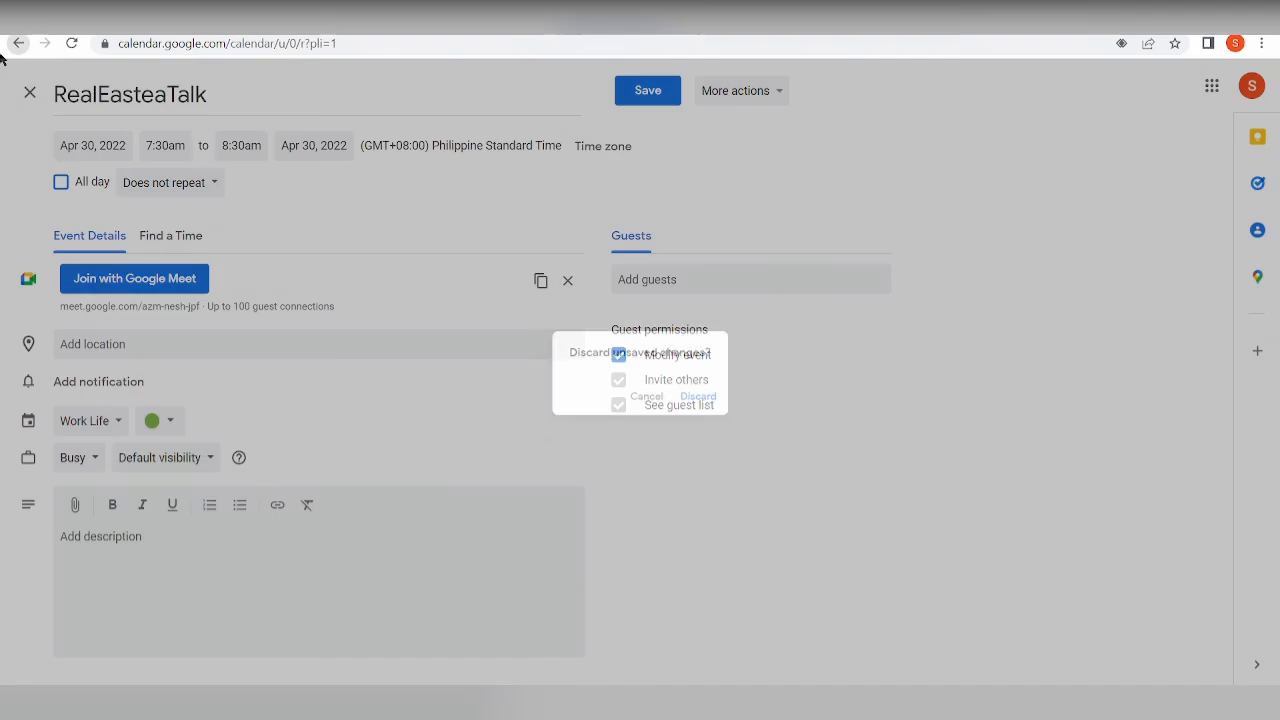
# Discard the unsaved RealEasteaTalk changes in the confirmation dialog.
pyautogui.click(720, 418)
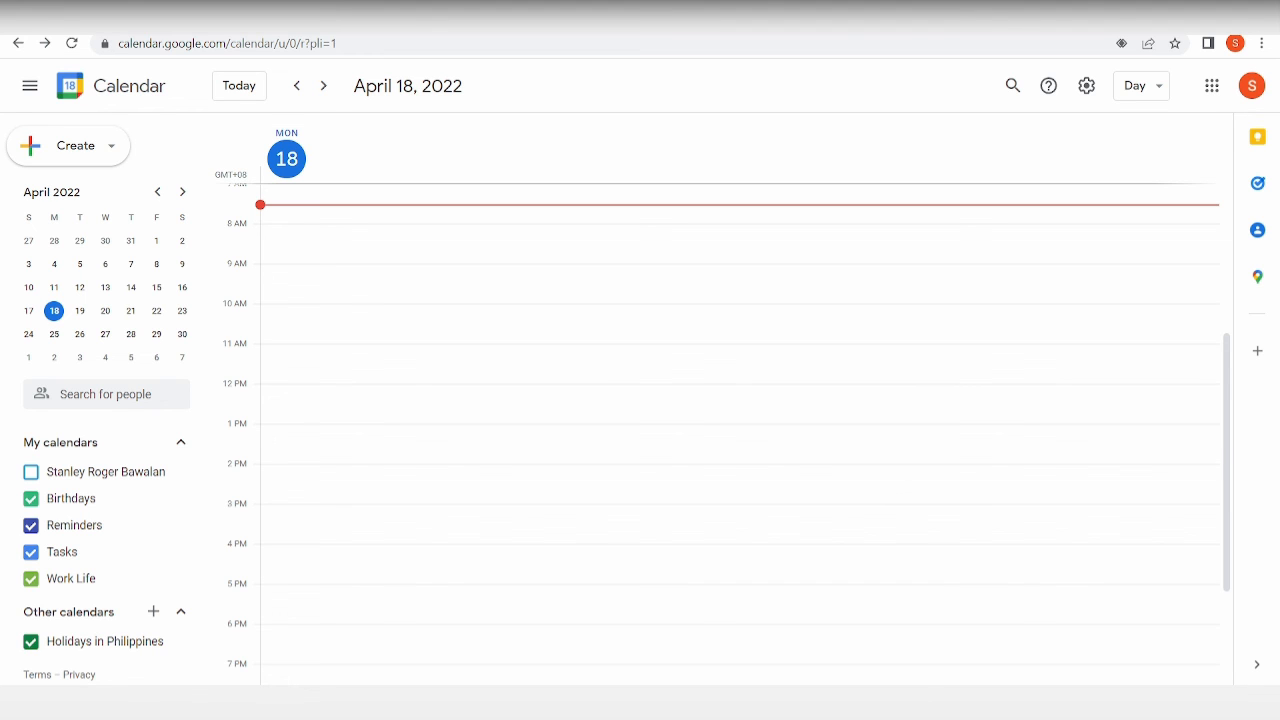
# Go to April 30, open RealEasteaTalk and join its Google Meet call.
pyautogui.doubleClick(54, 312)
pyautogui.click(54, 312)
pyautogui.click(181, 334)
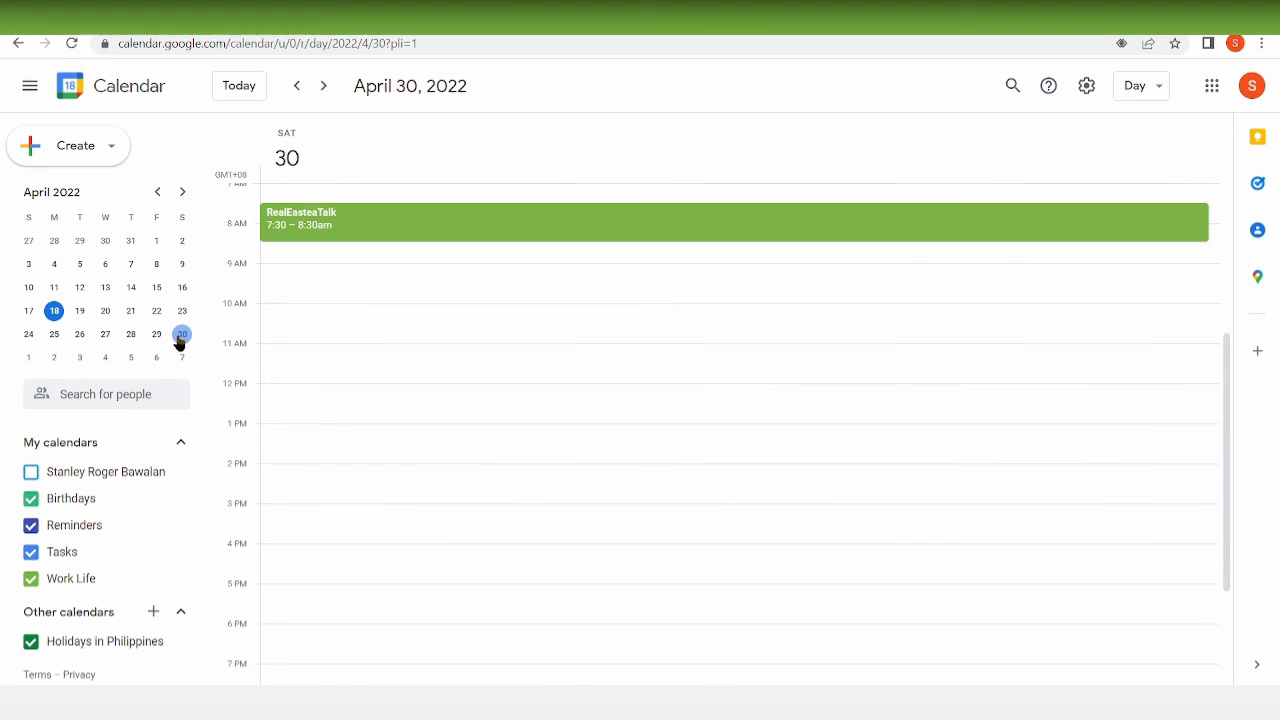
pyautogui.click(572, 215)
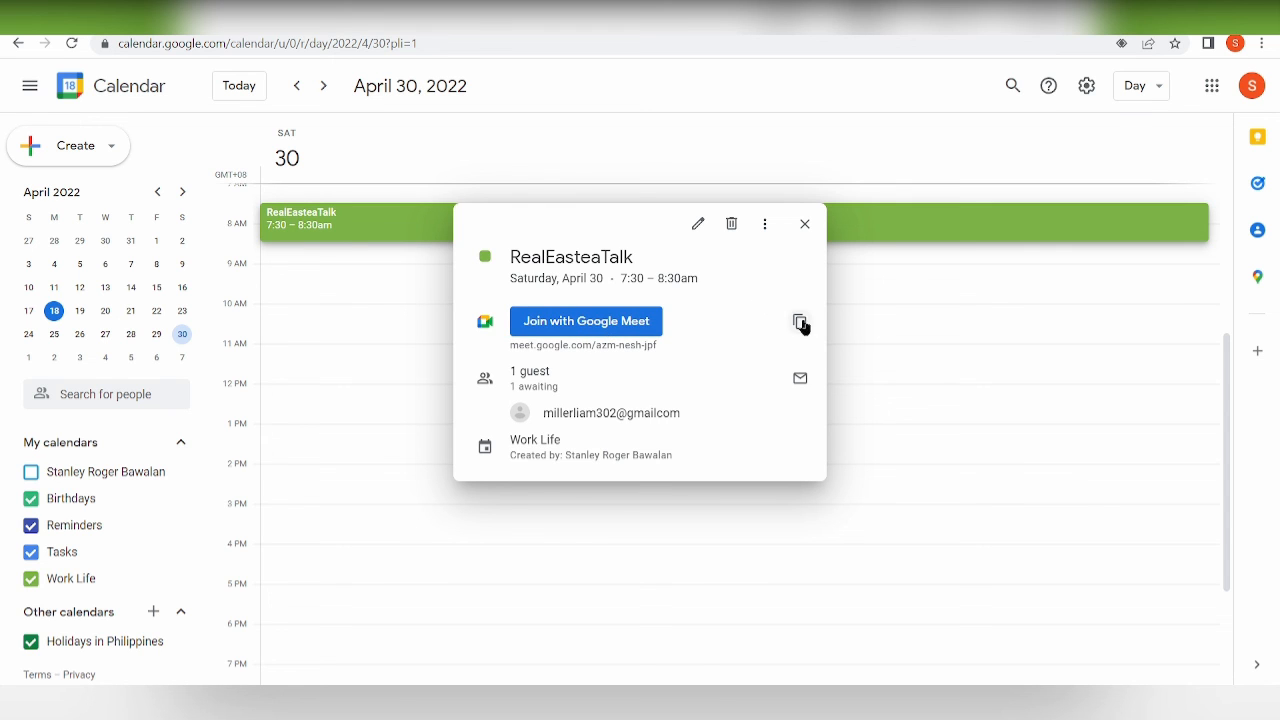
pyautogui.click(584, 333)
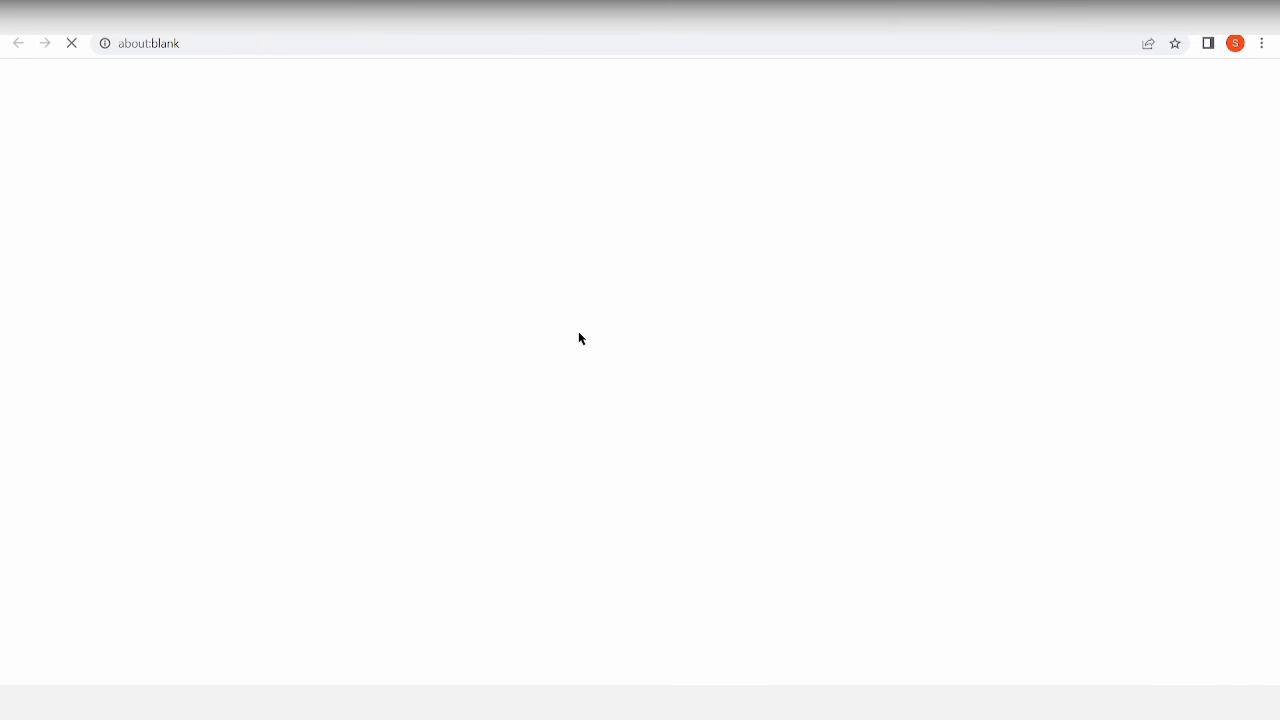